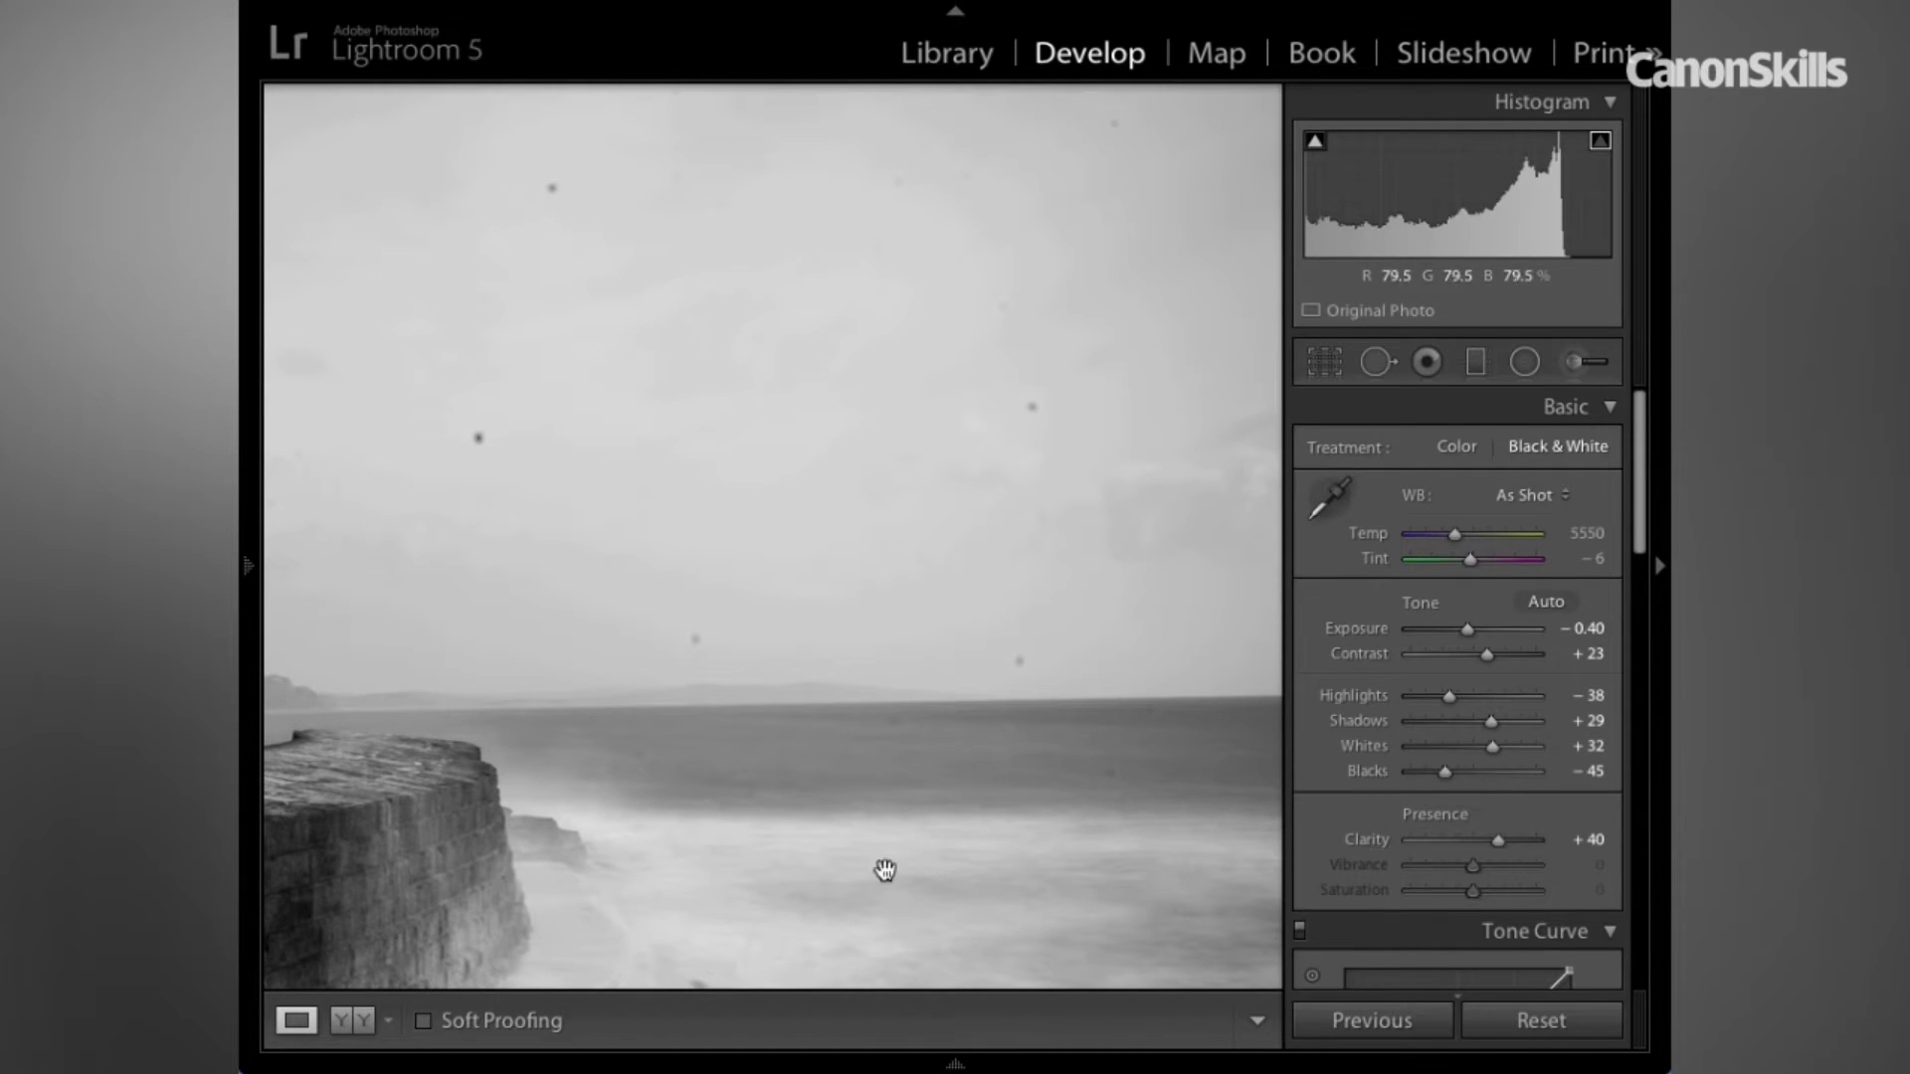
# Activate the Spot Removal tool and turn on Visualize Spots with the sky in view.
pyautogui.moveTo(885, 871); pyautogui.dragTo(963, 349)
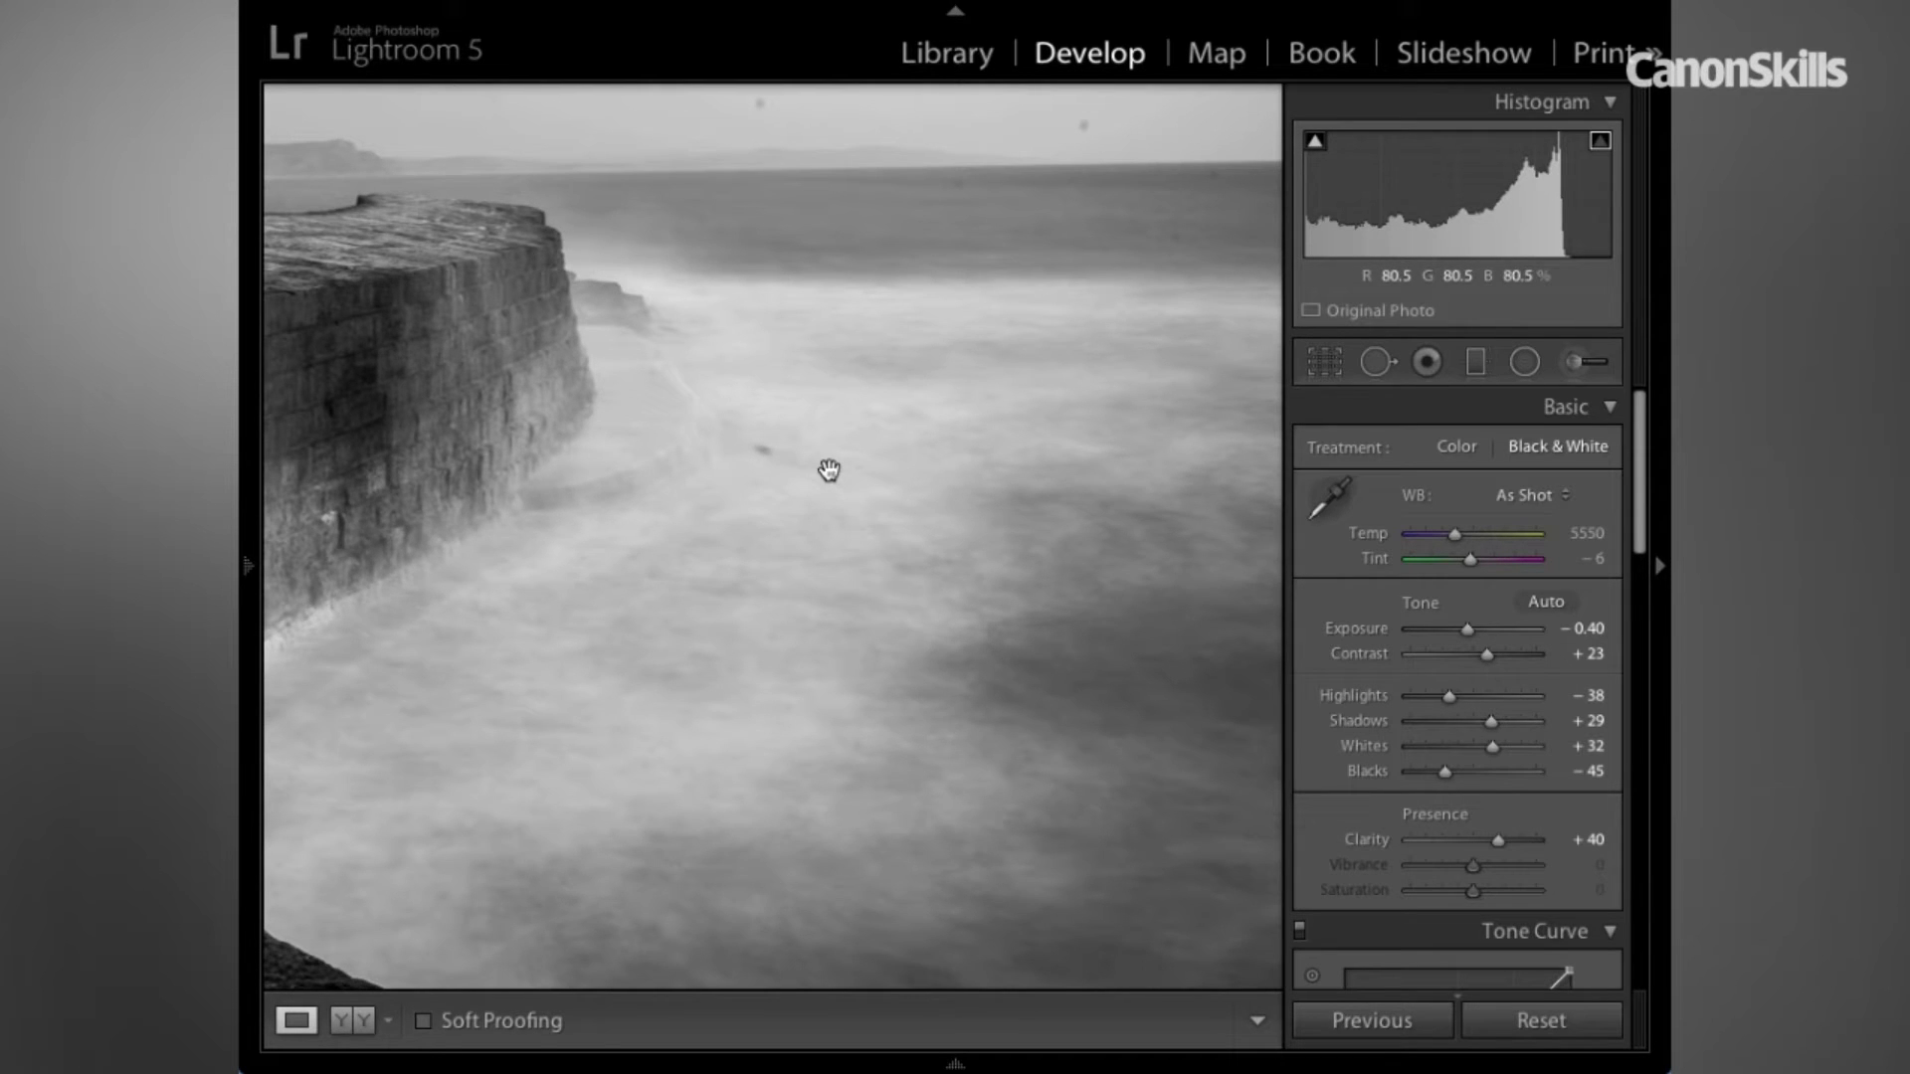
pyautogui.click(1375, 366)
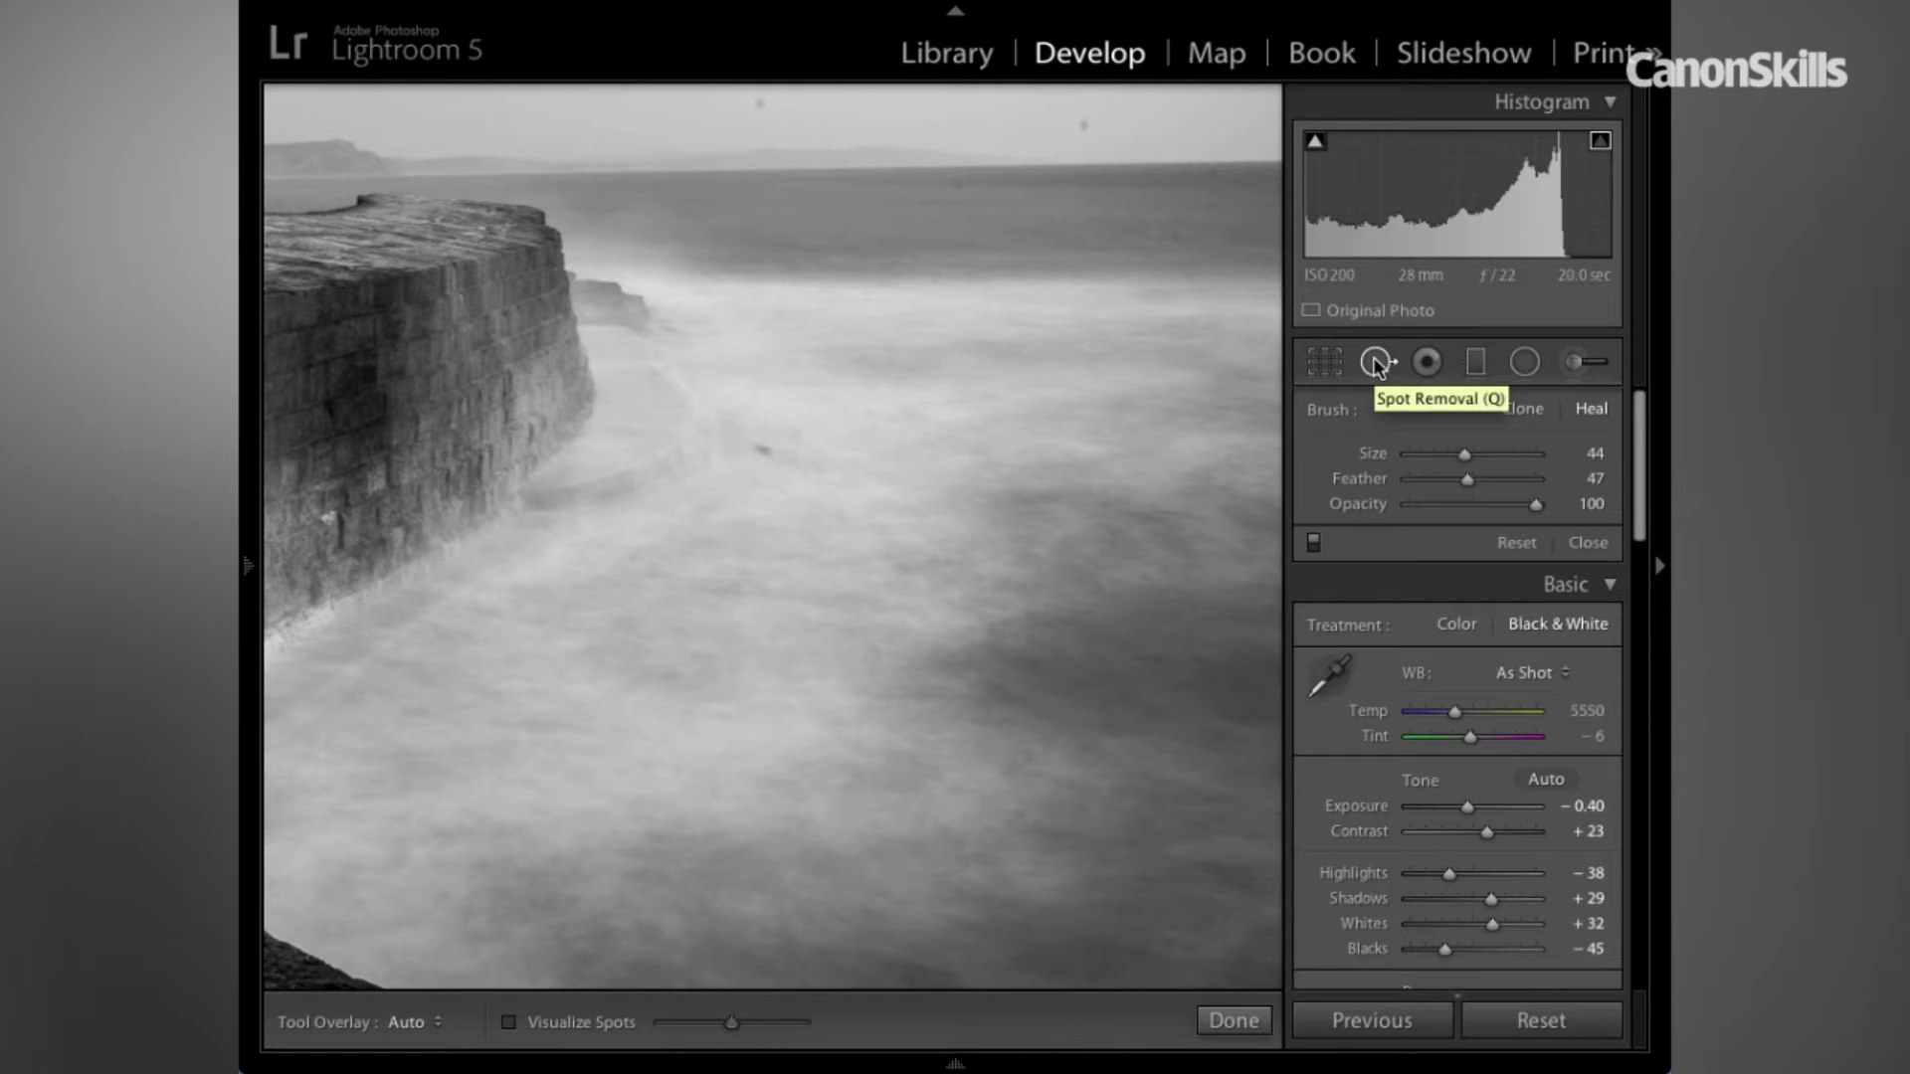
pyautogui.moveTo(1042, 273); pyautogui.dragTo(970, 791)
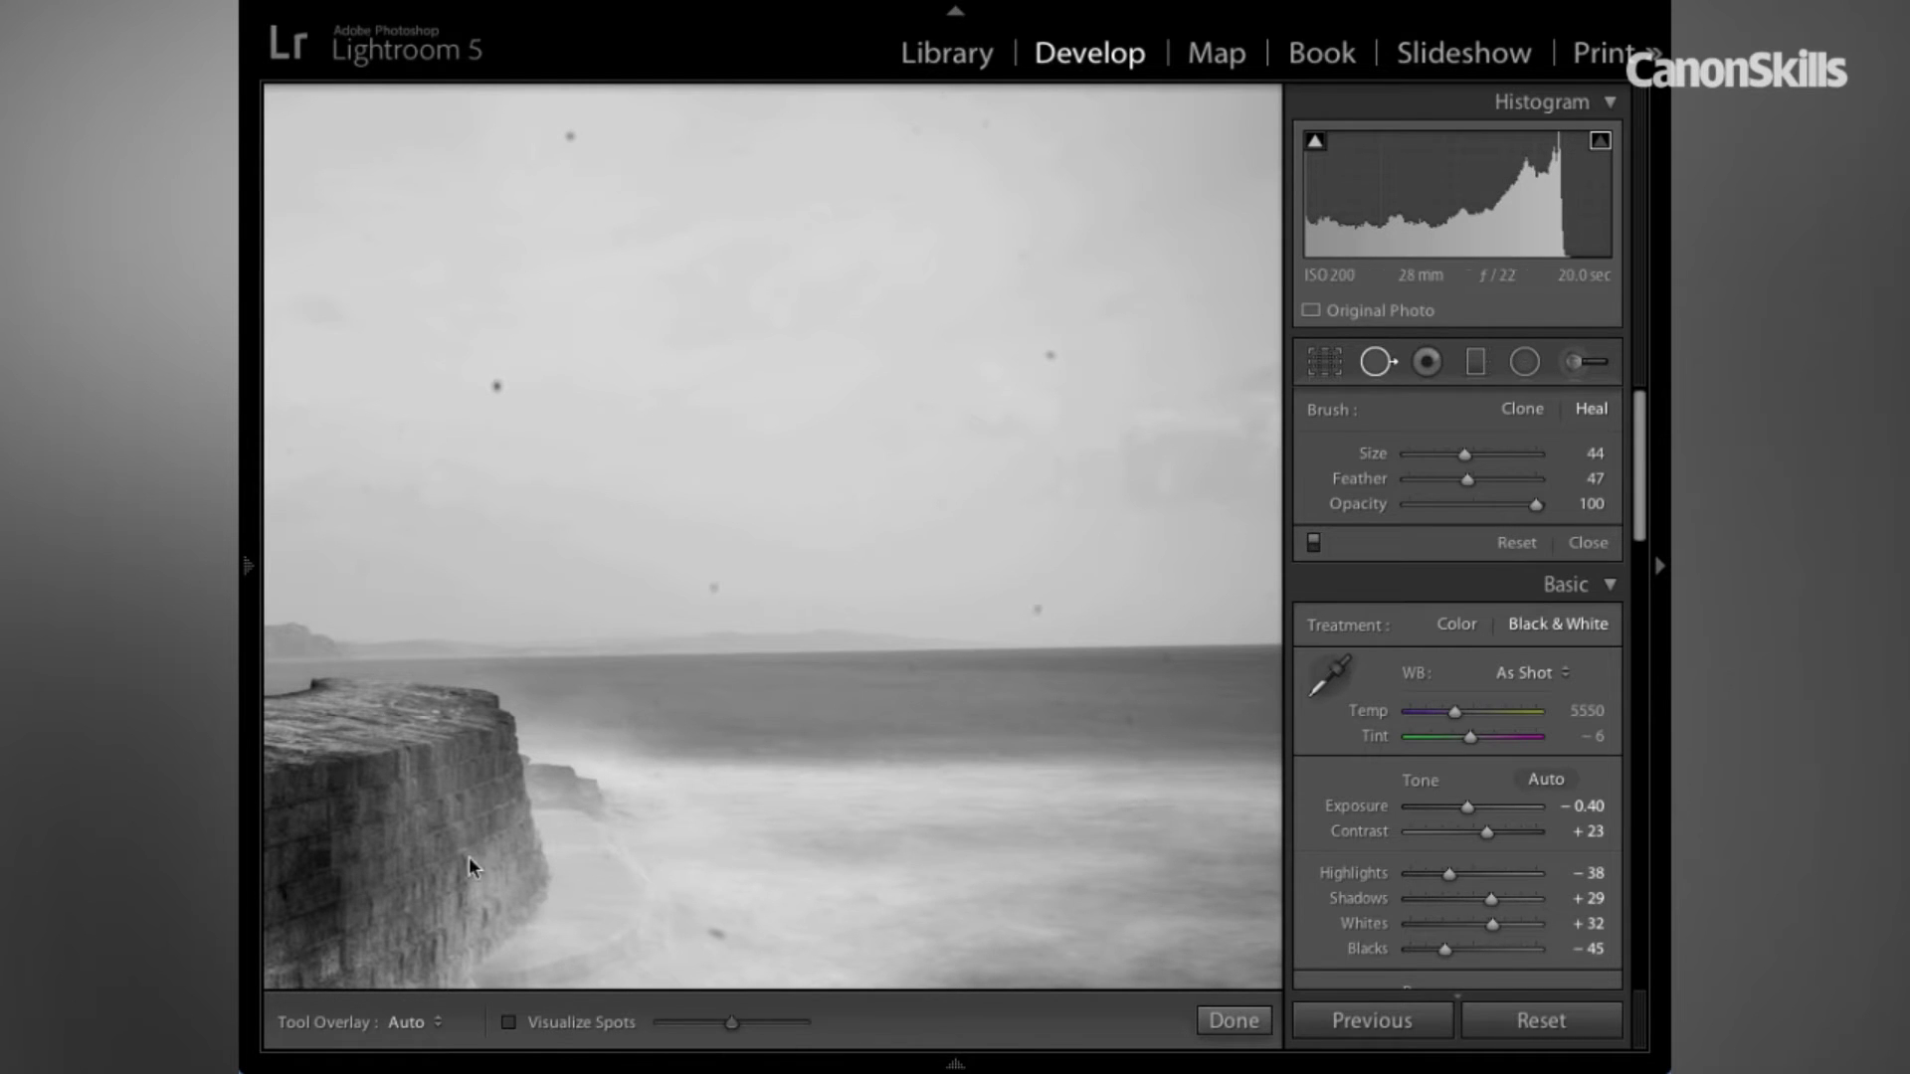
pyautogui.click(504, 1019)
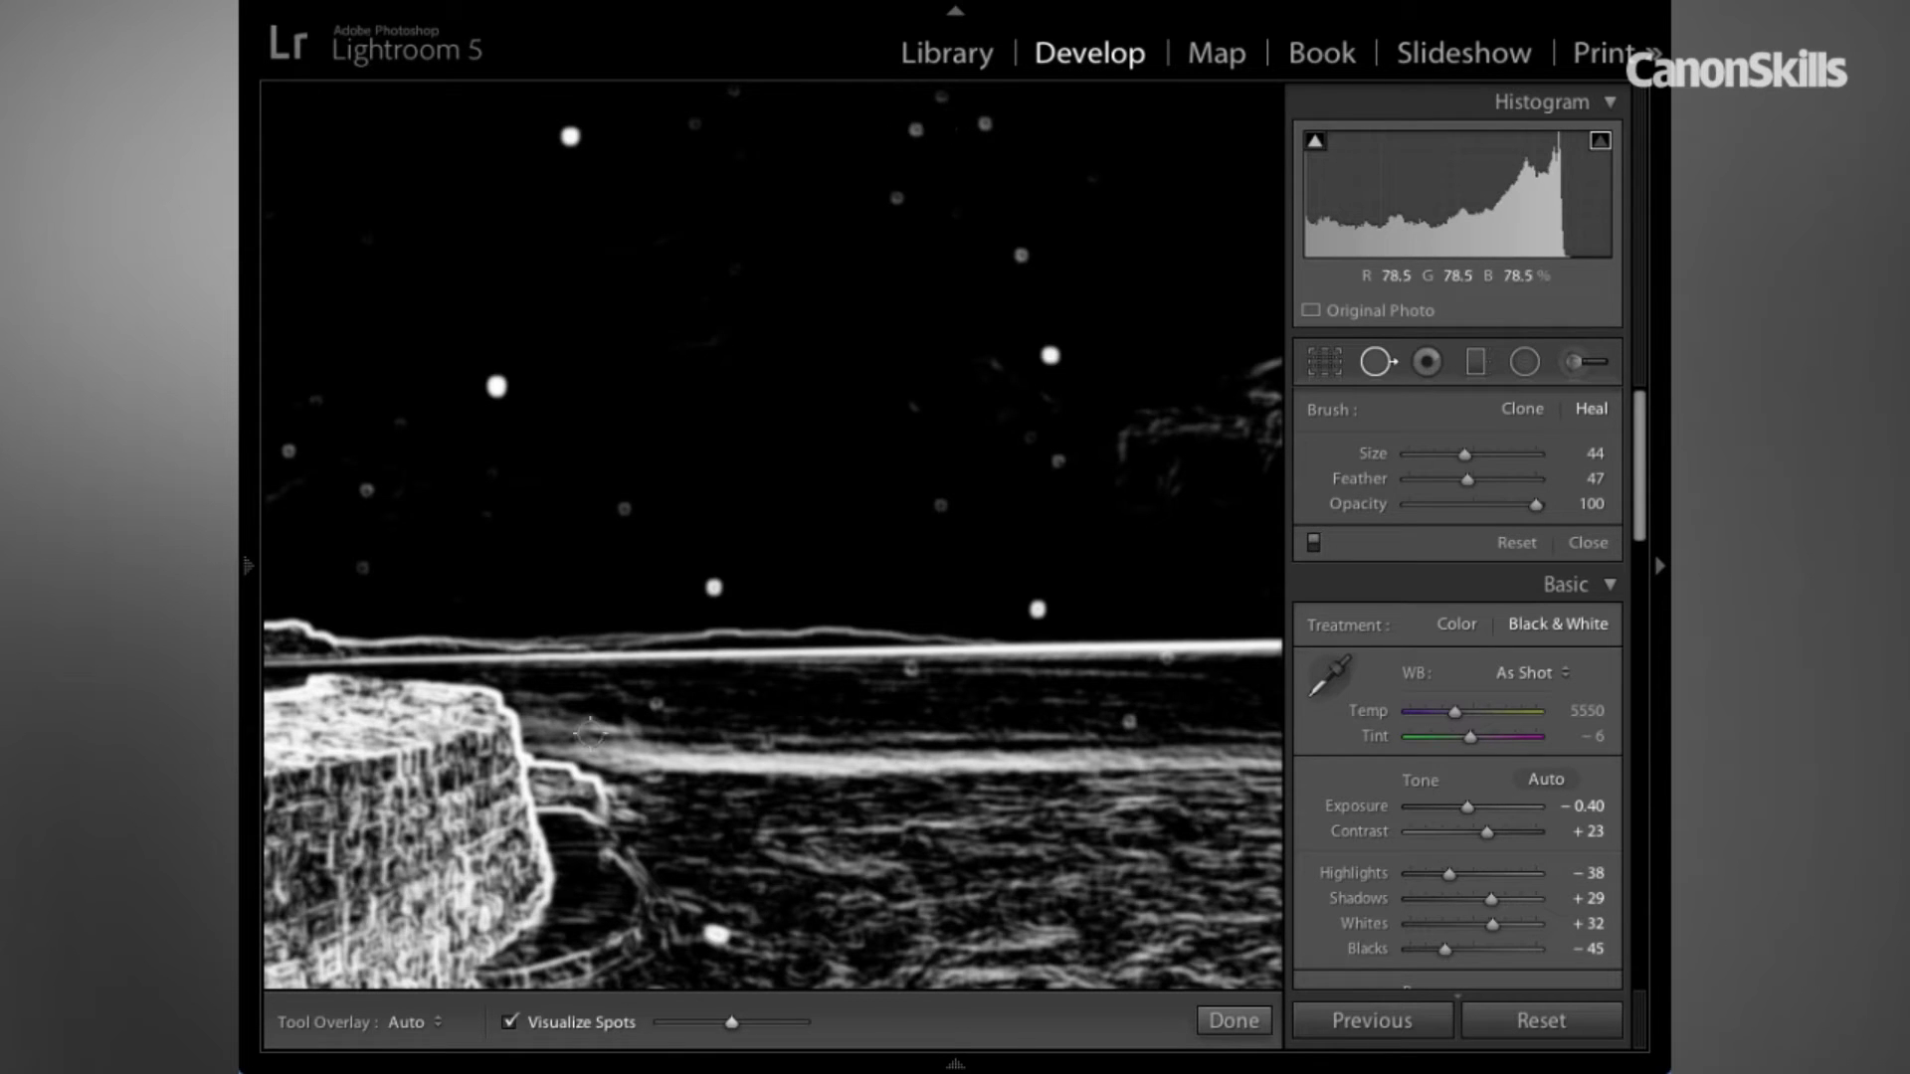
# Compare the sky with and without Visualize Spots and lower the visualization threshold to hide the faintest marks.
pyautogui.click(510, 1022)
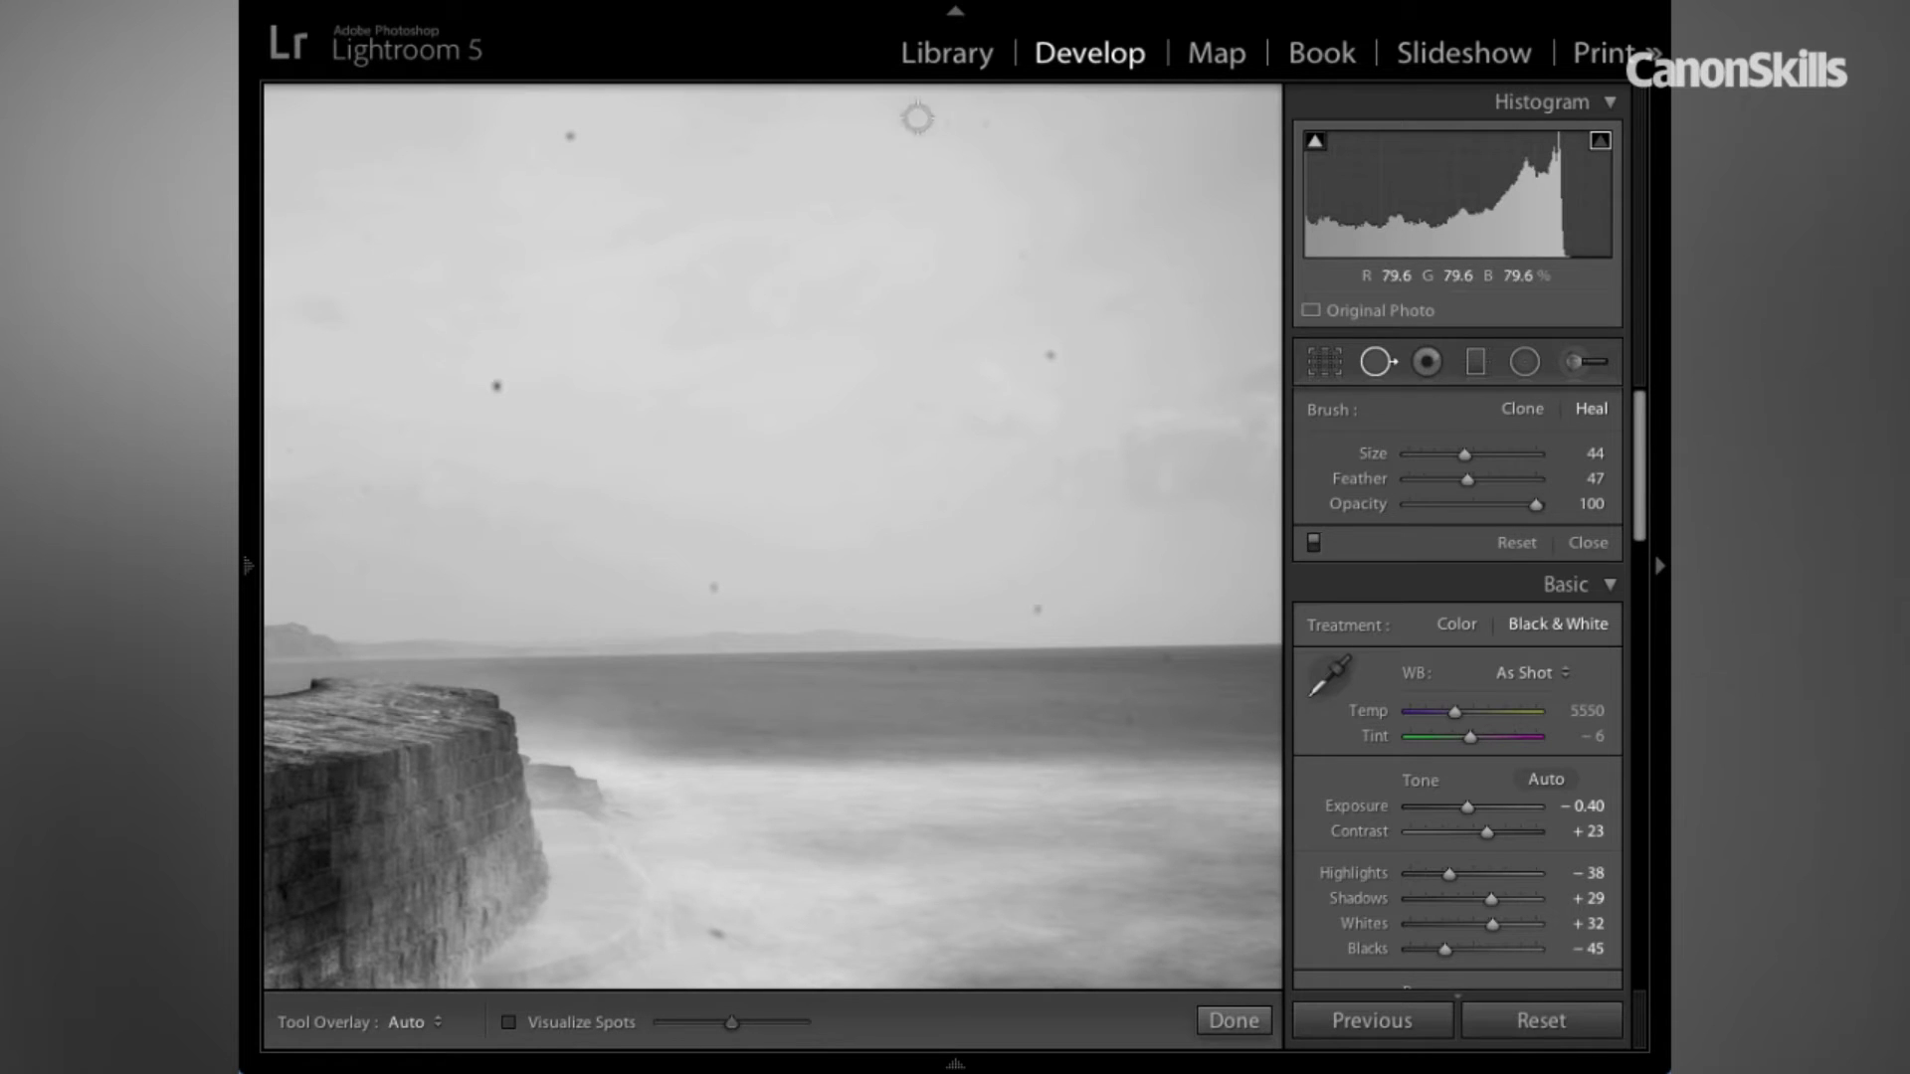
pyautogui.click(509, 1022)
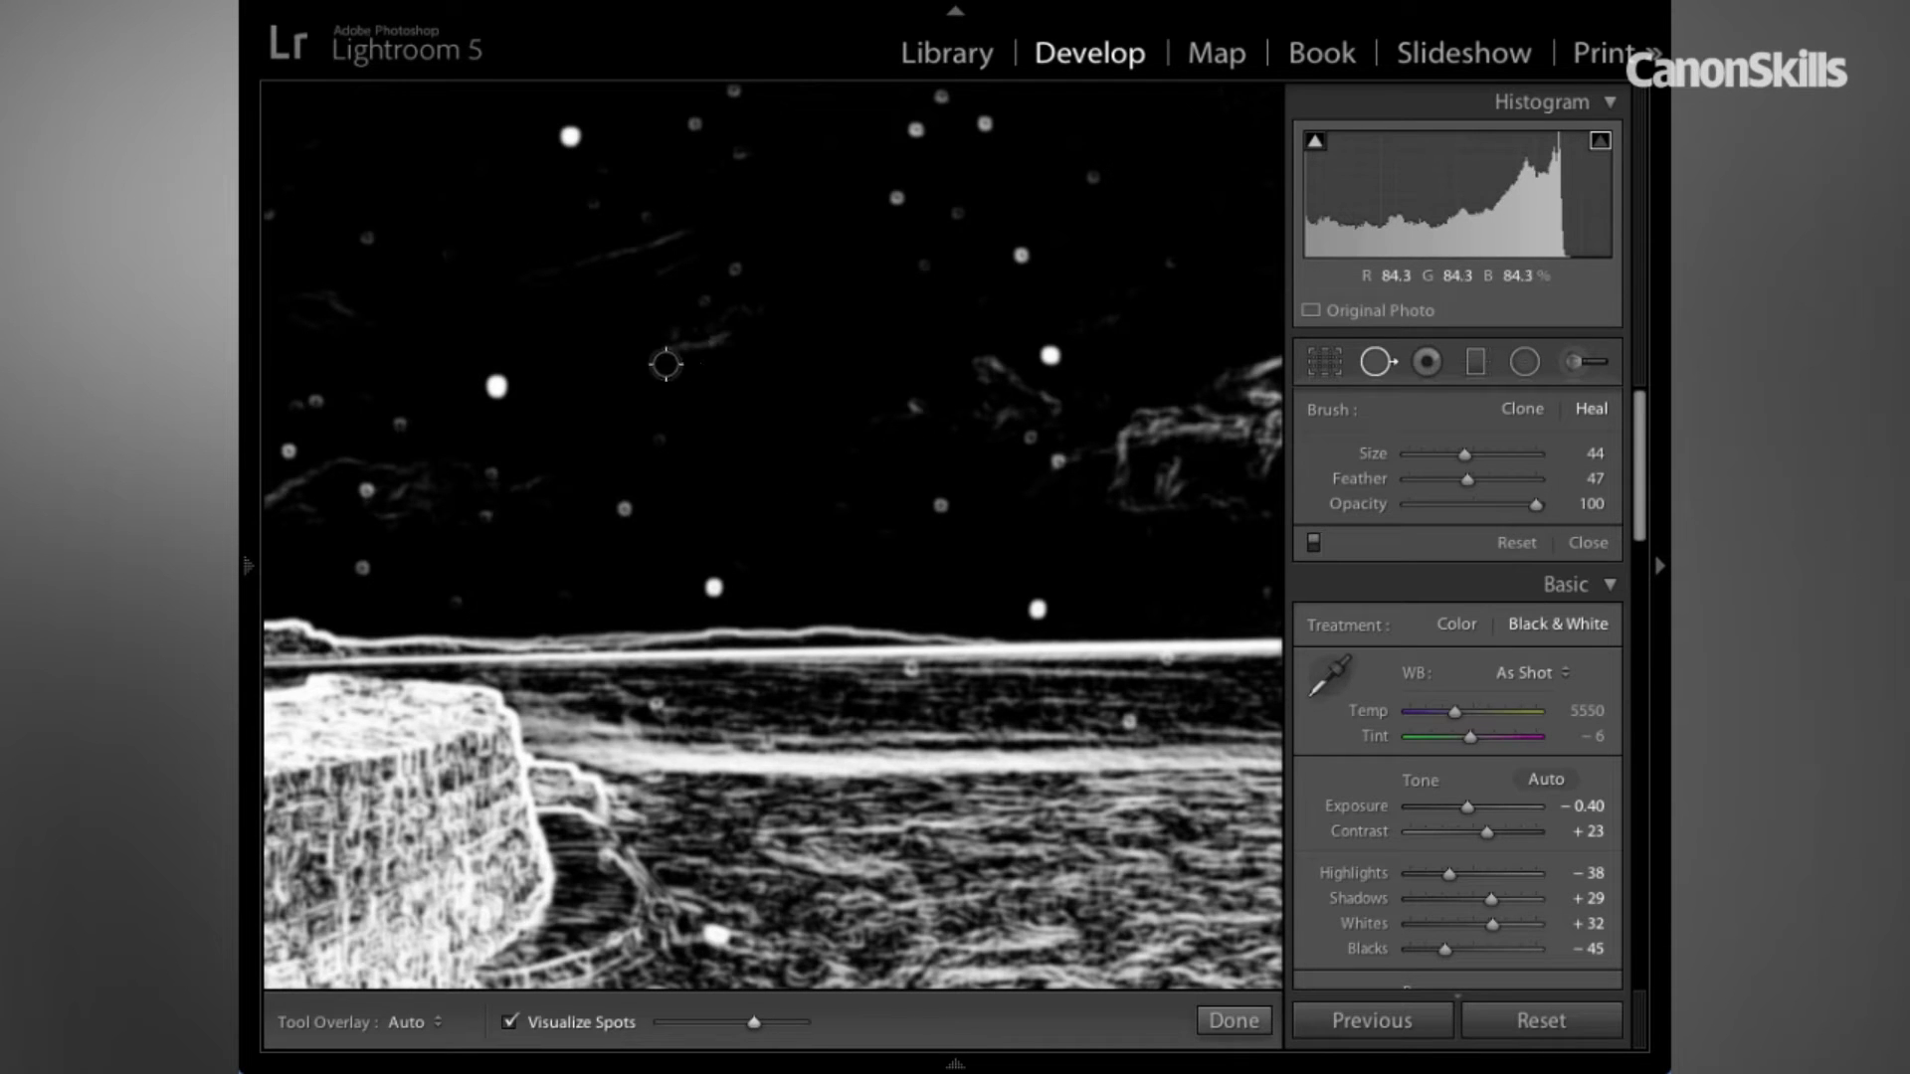
pyautogui.click(510, 1021)
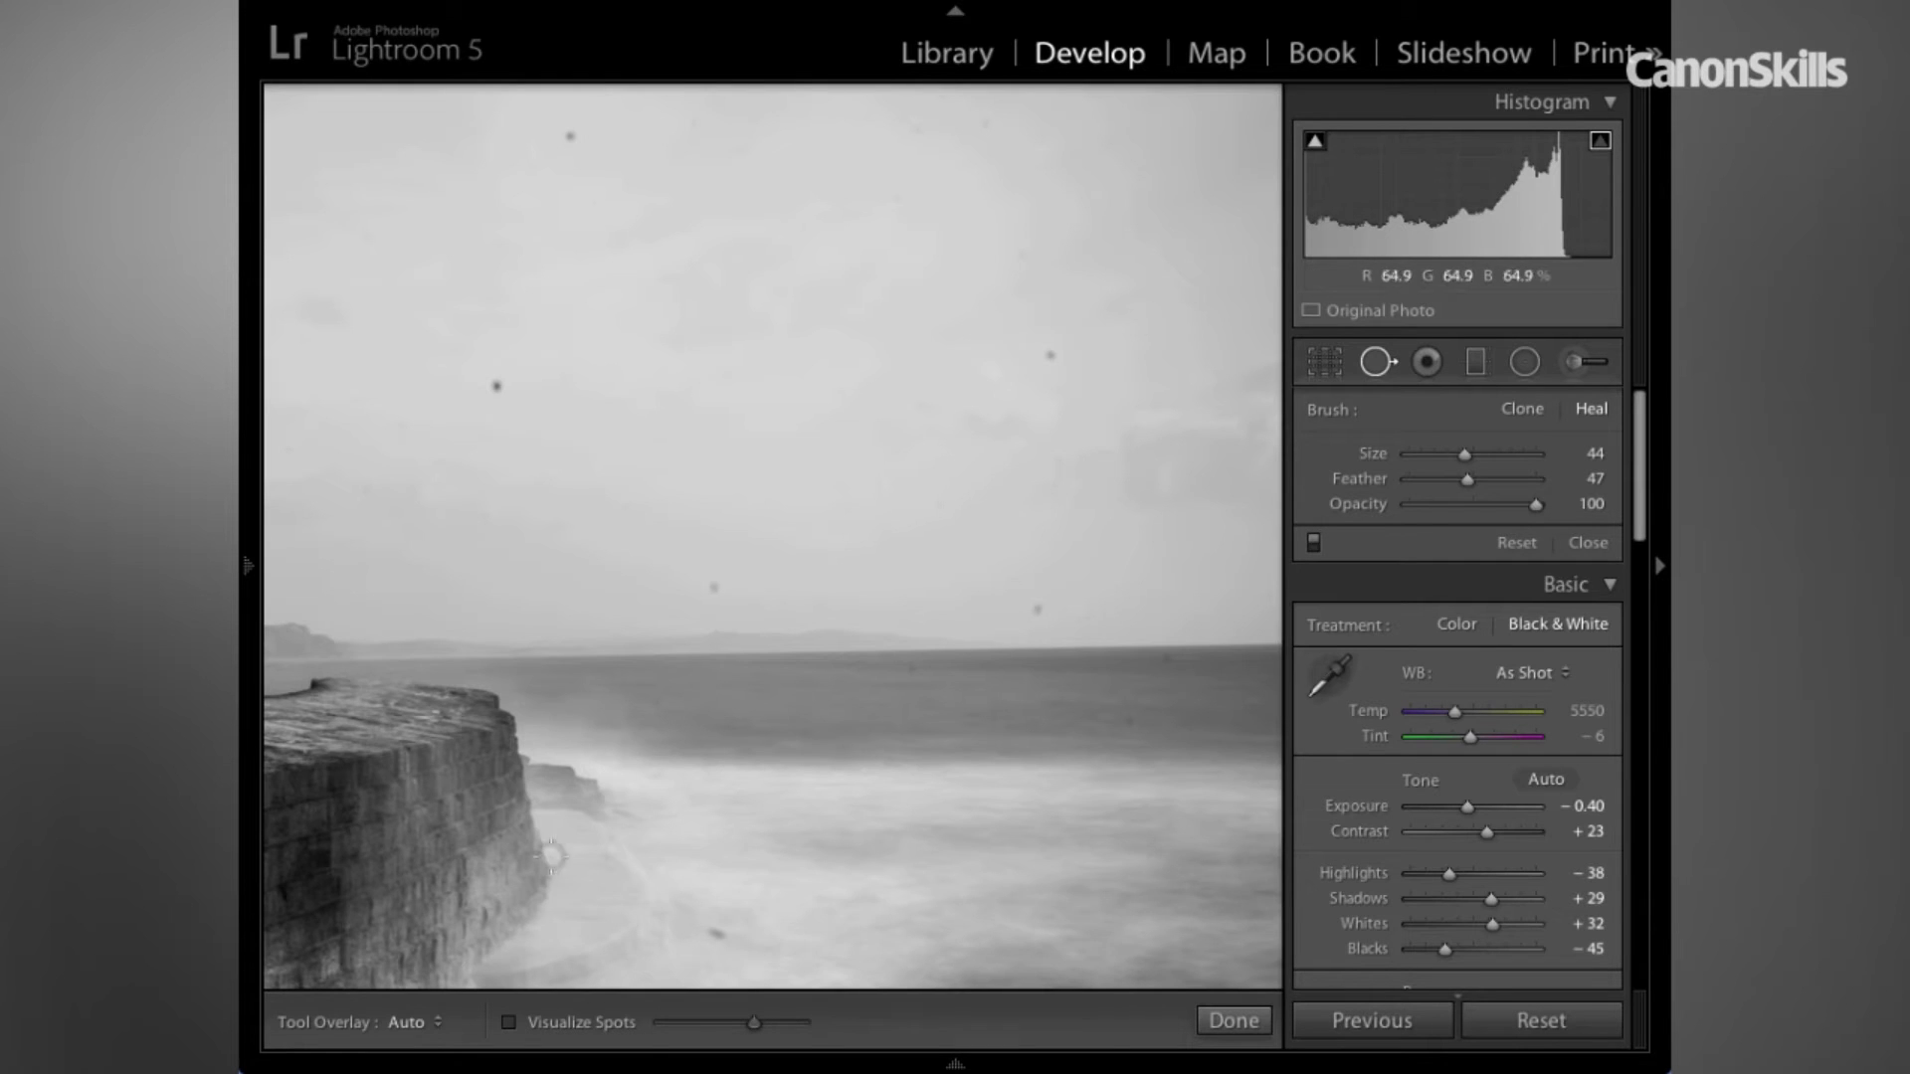
pyautogui.click(509, 1022)
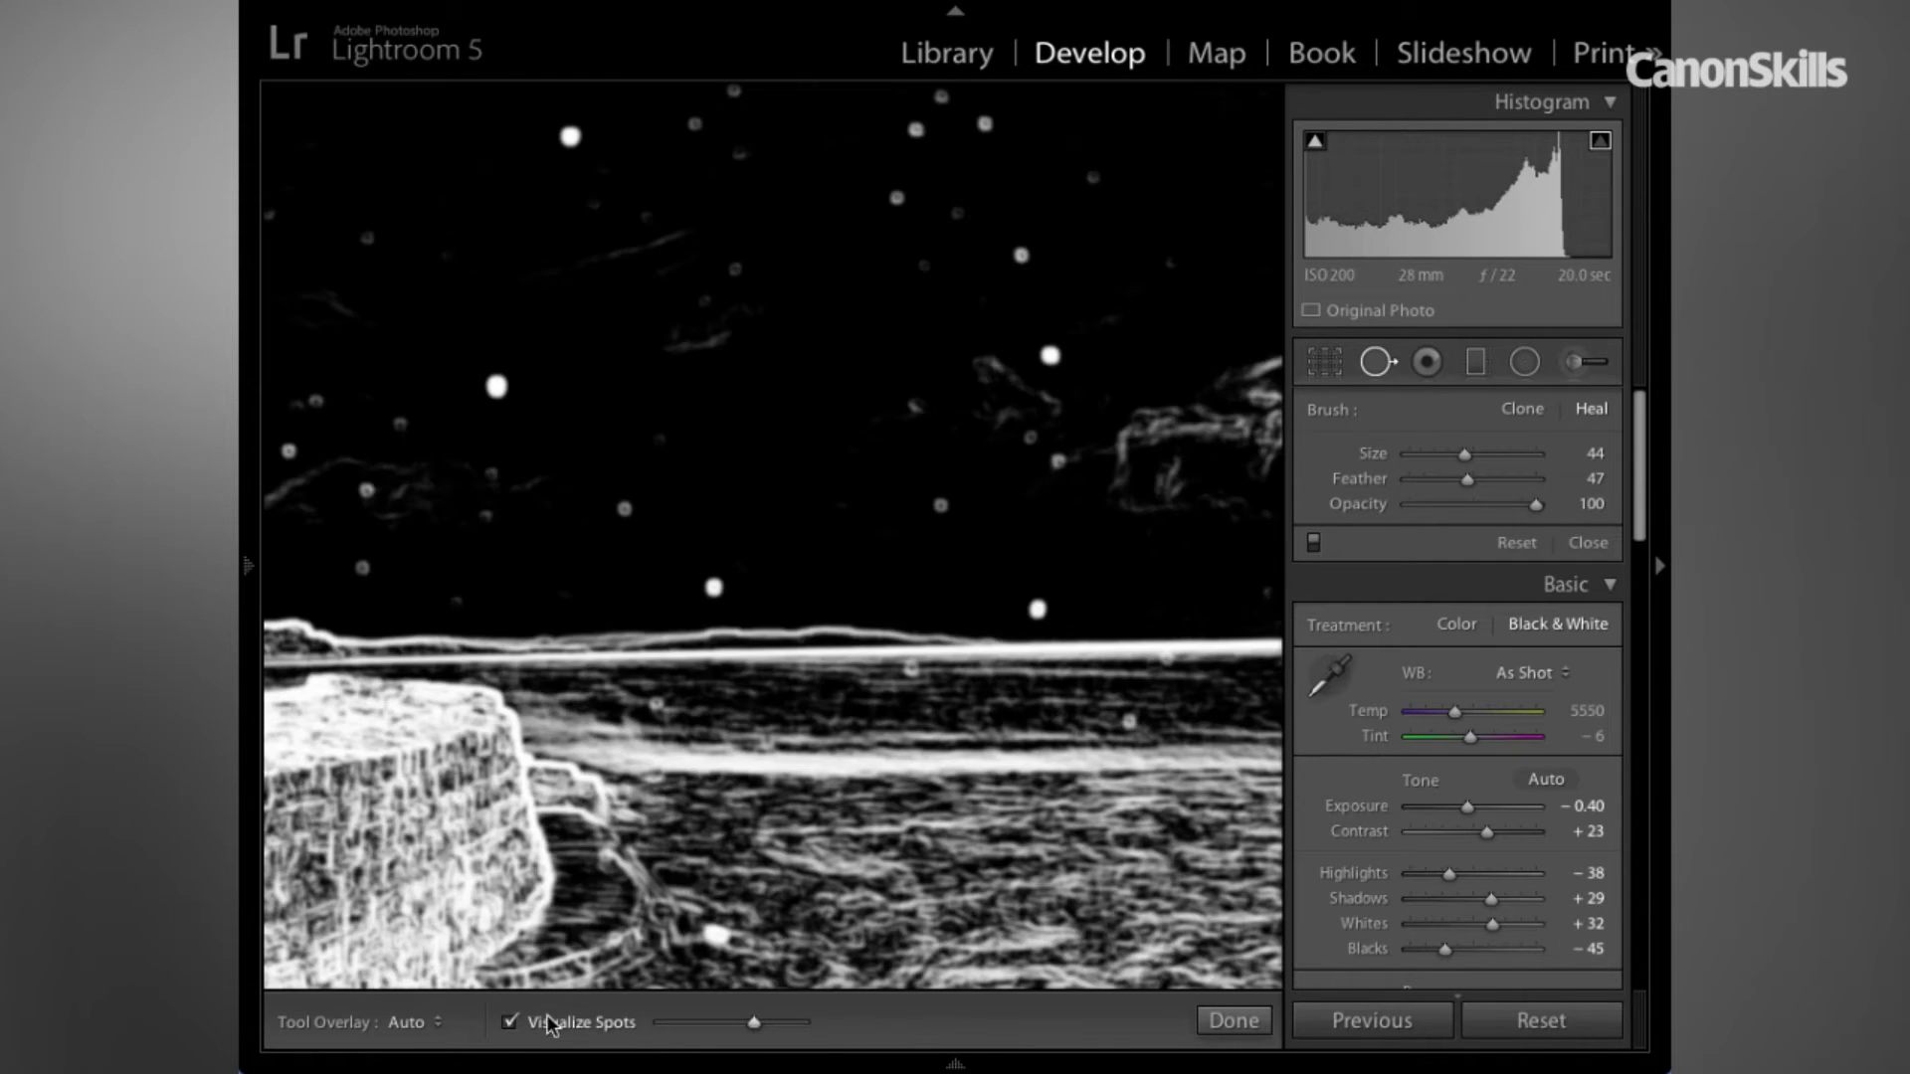
pyautogui.moveTo(746, 1034); pyautogui.dragTo(724, 1035)
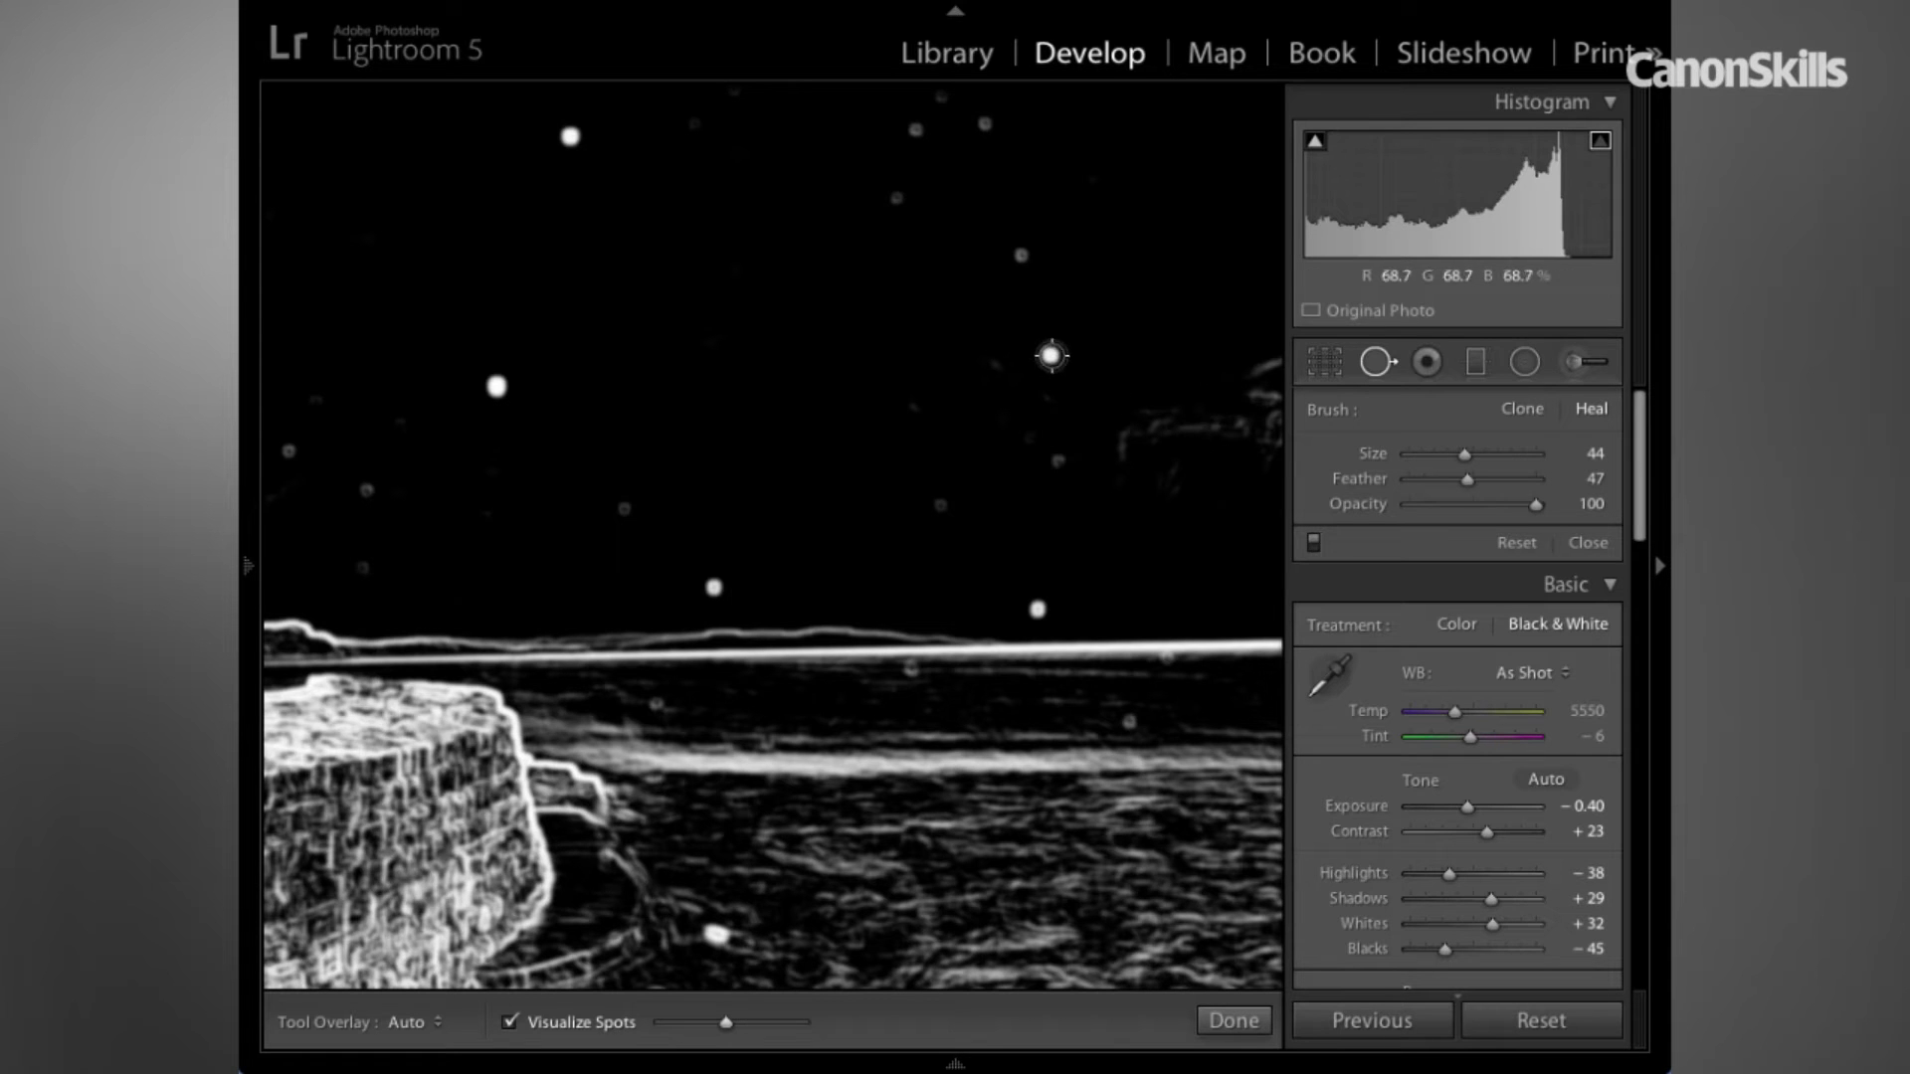
# Heal the bright spot in the right part of the sky with a size 53 brush and turn off Visualize Spots.
pyautogui.moveTo(1465, 460); pyautogui.dragTo(1476, 461)
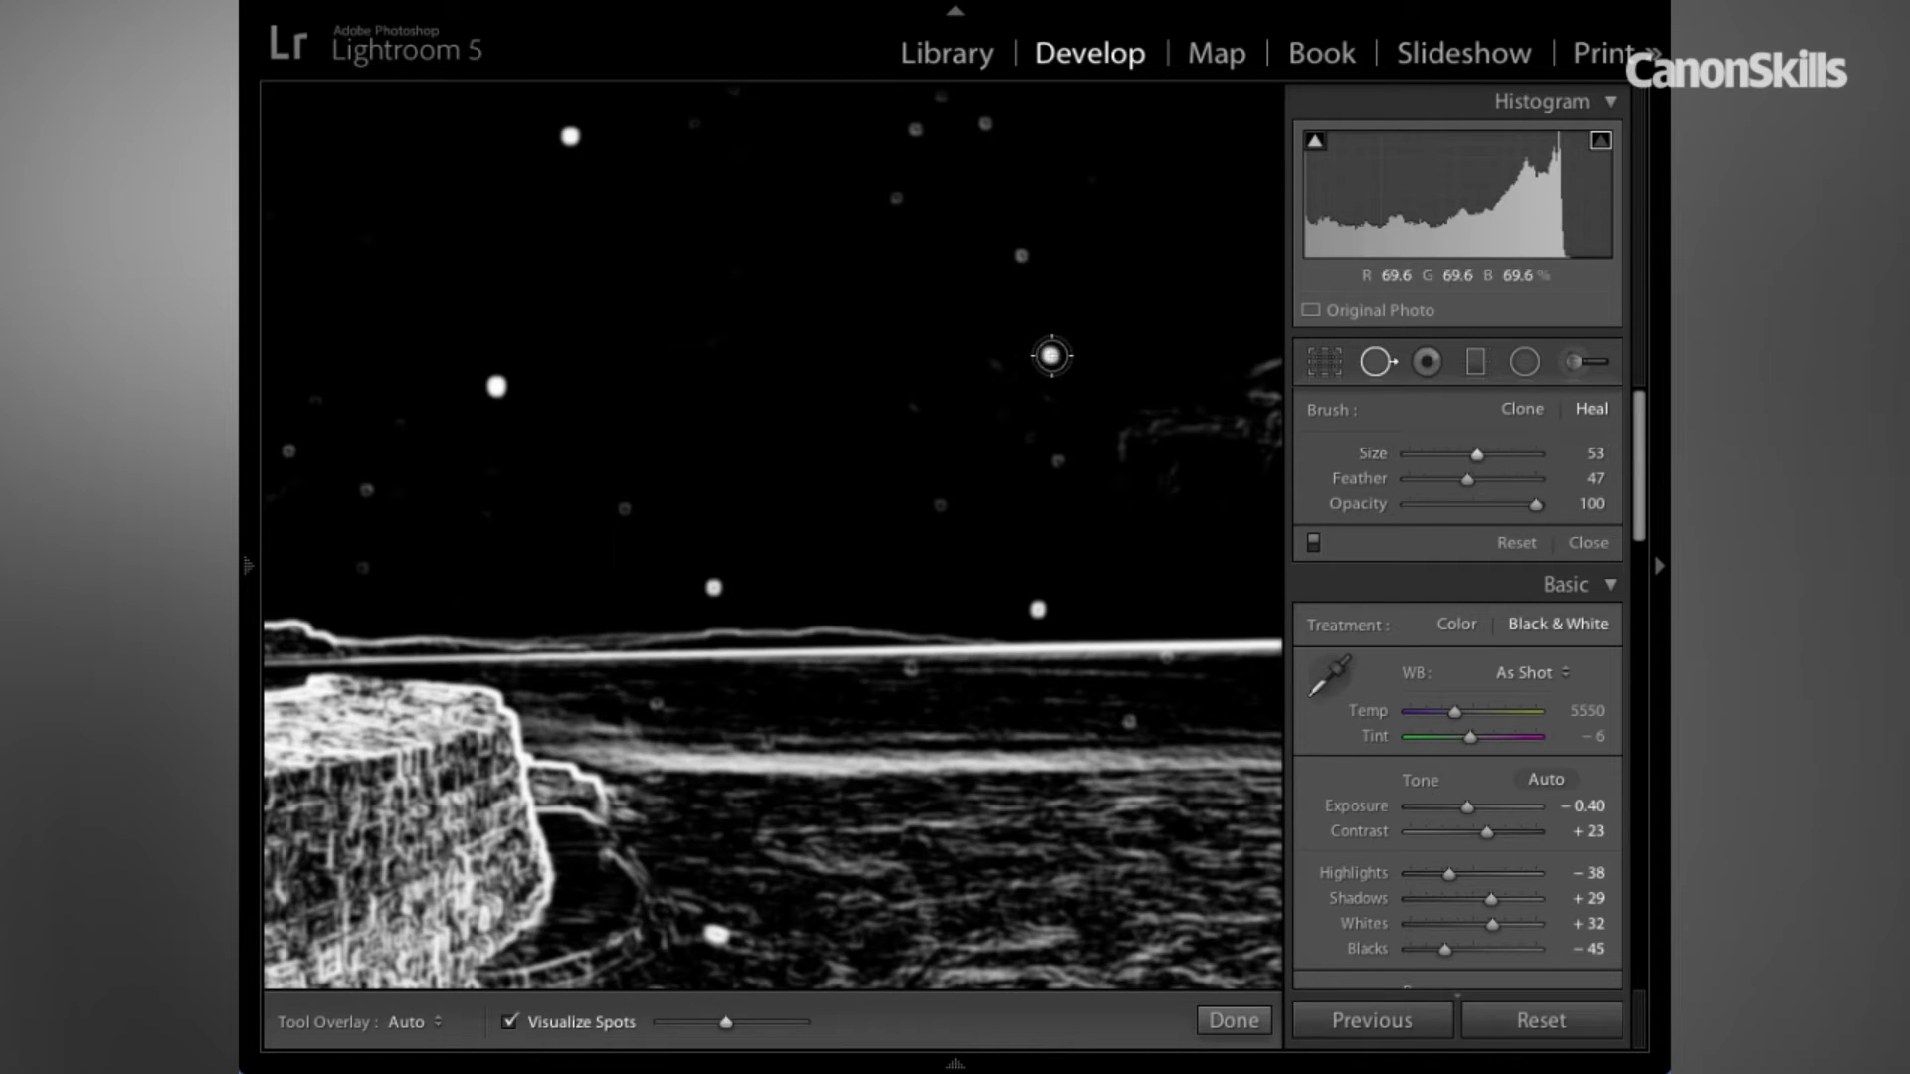
pyautogui.click(1050, 354)
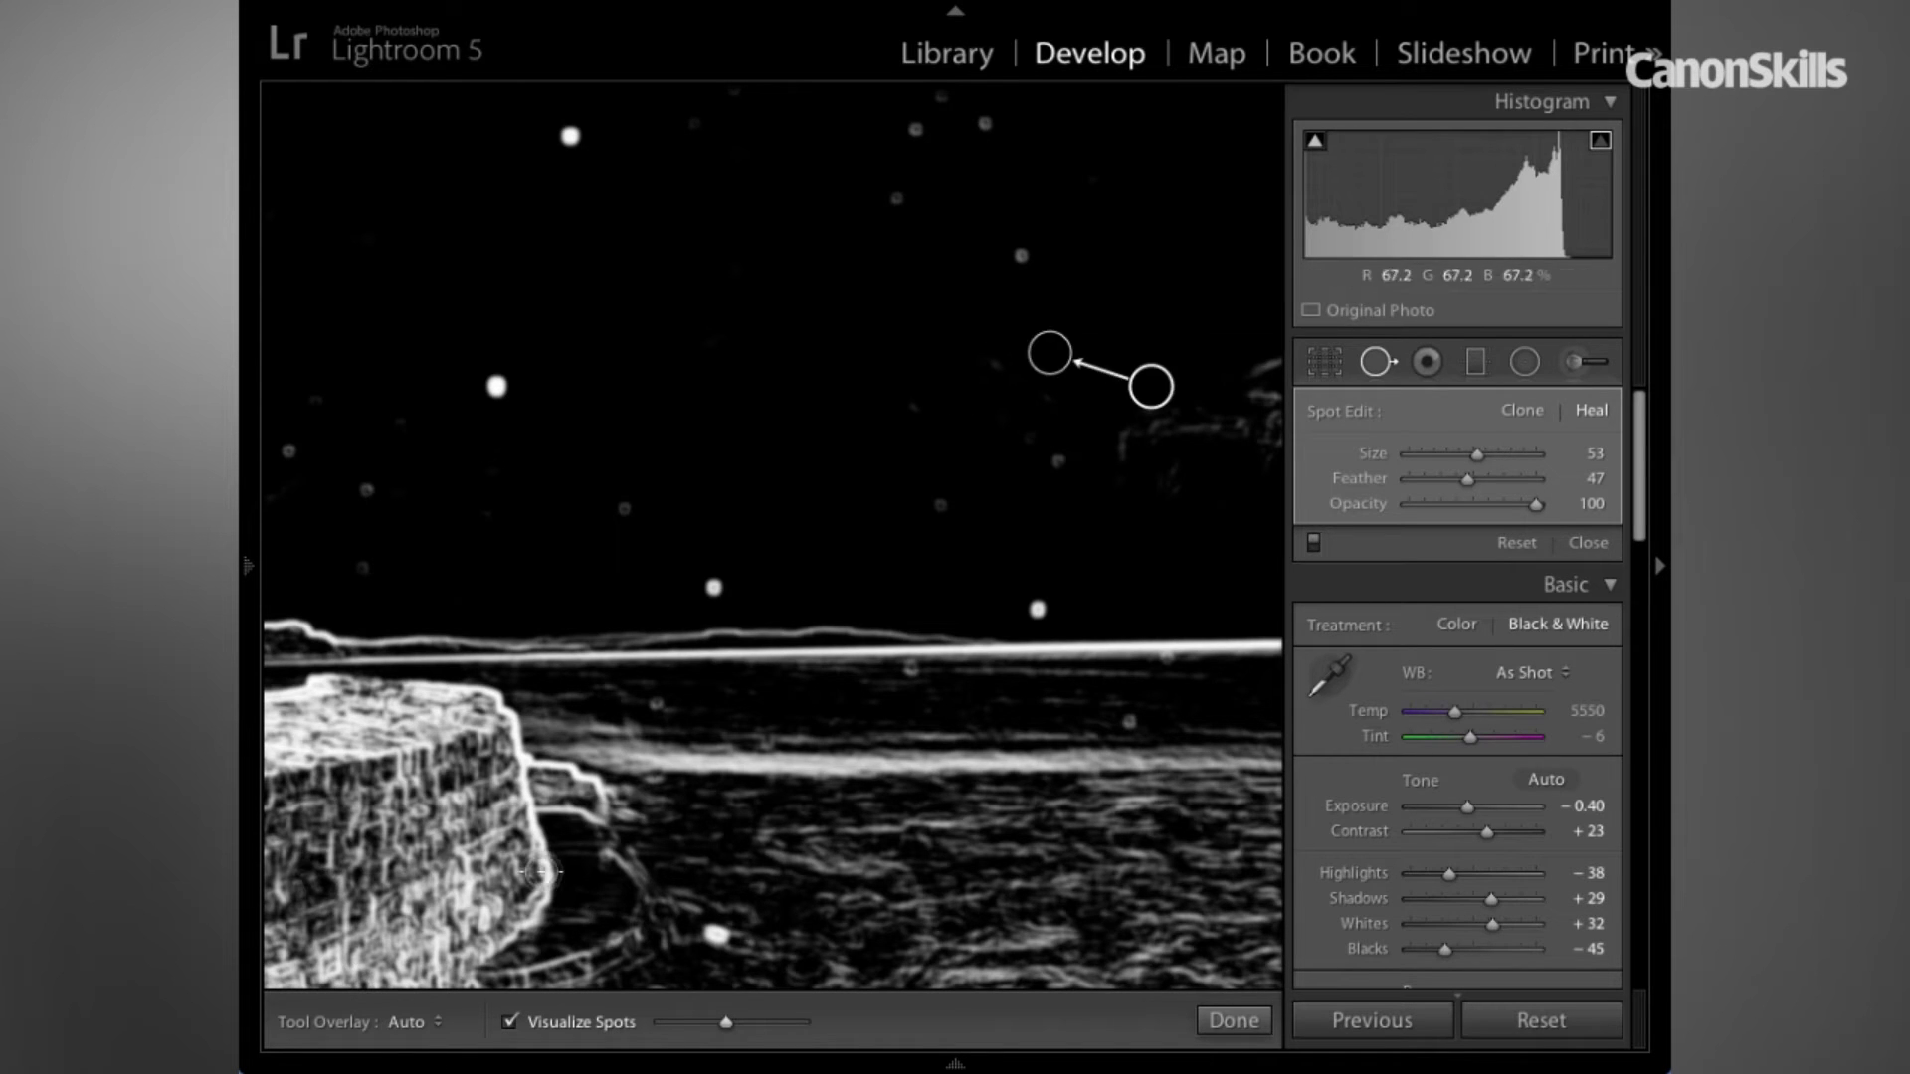
pyautogui.click(510, 1023)
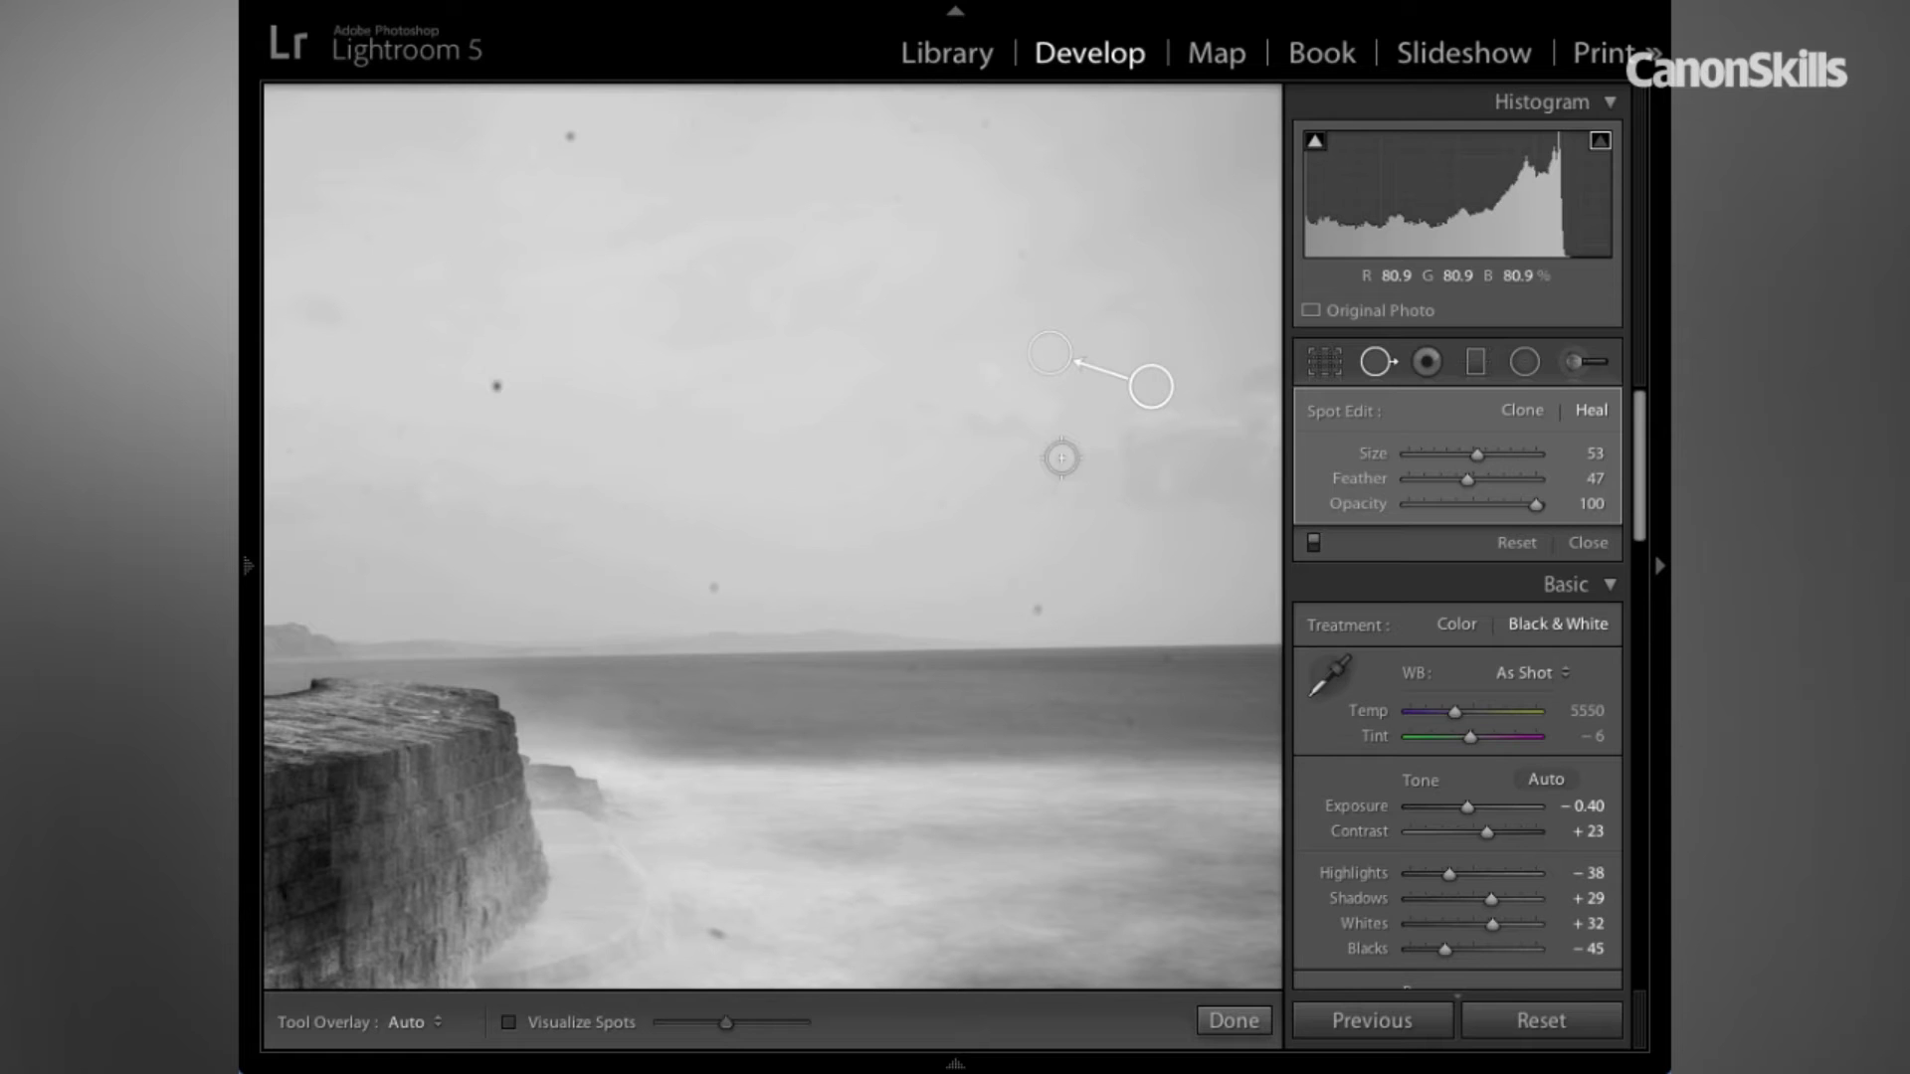
# Set the Tool Overlay to Always and heal the dark spot near the upper left of the visible sky.
pyautogui.click(421, 1020)
pyautogui.click(429, 945)
pyautogui.click(569, 137)
pyautogui.click(570, 136)
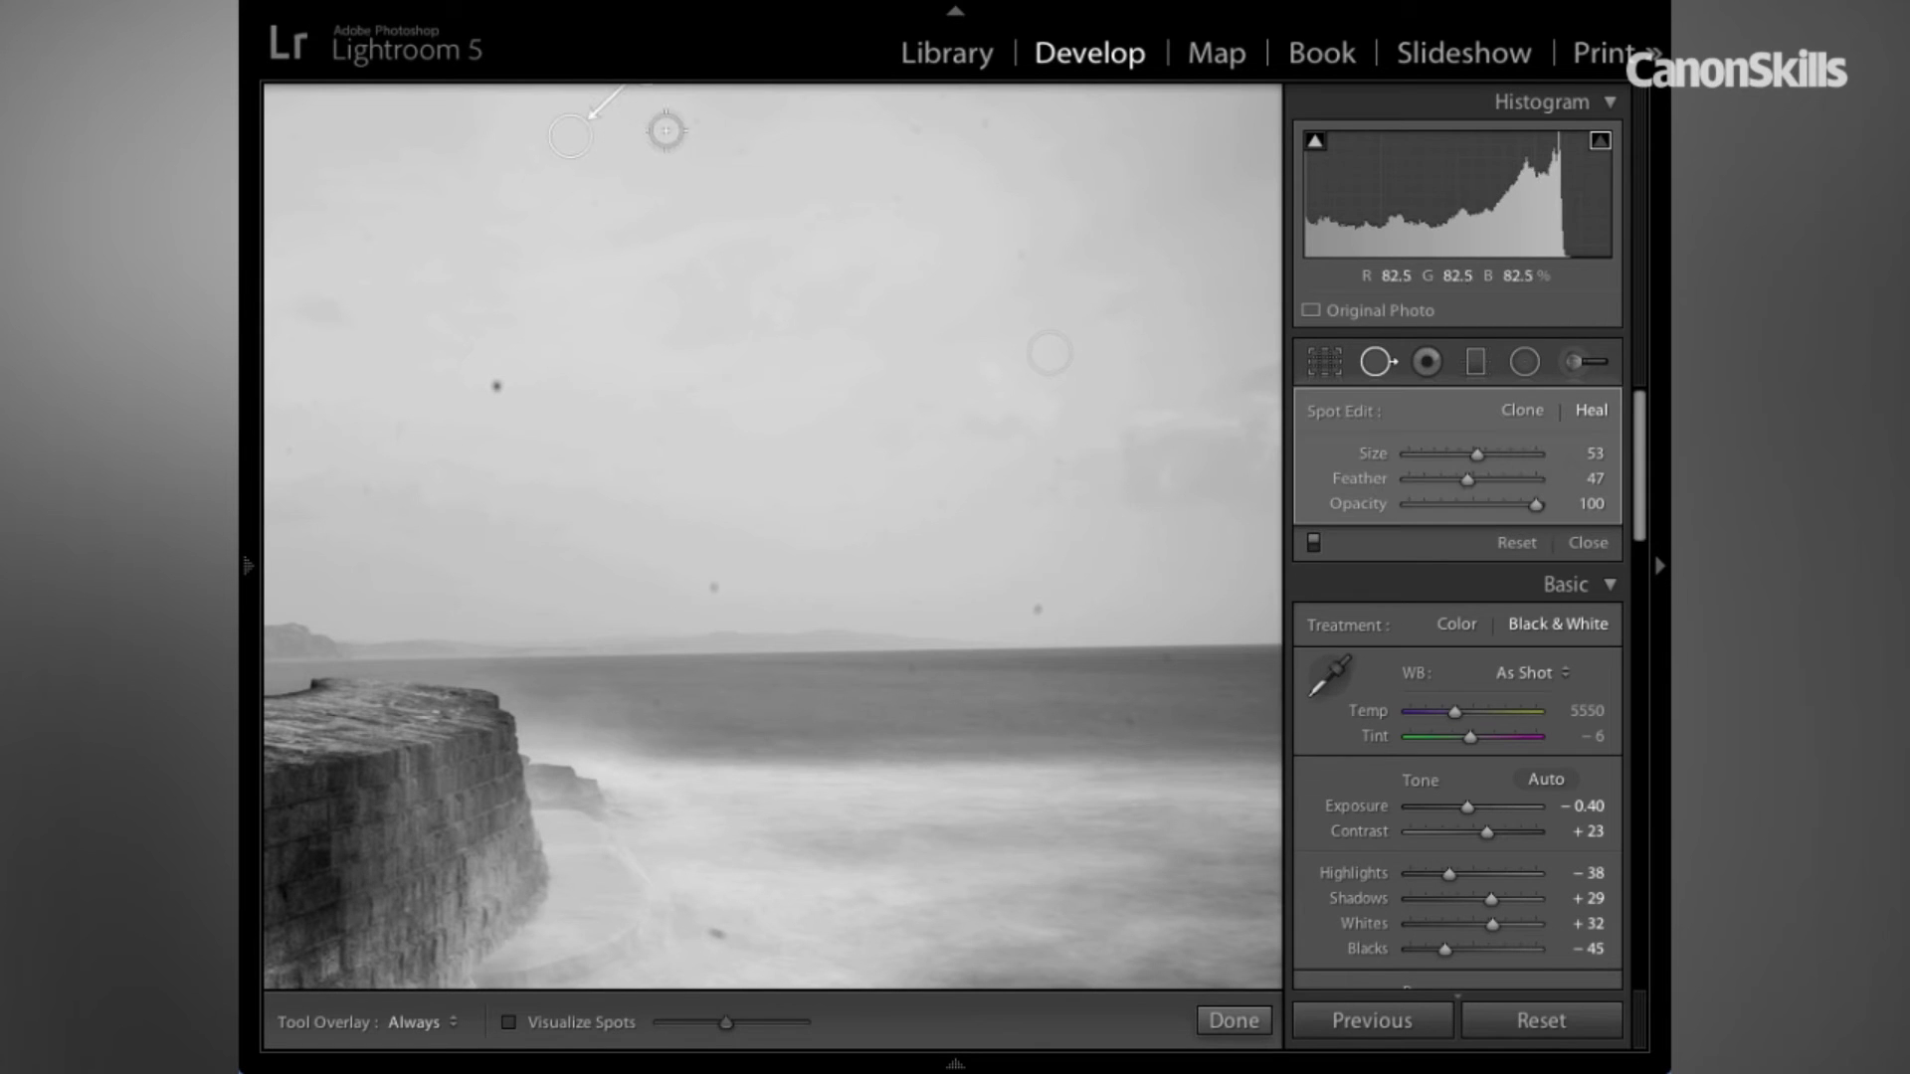
# Heal the darkest dust spot in the sky above the end of the harbour wall.
pyautogui.moveTo(664, 135); pyautogui.dragTo(660, 192)
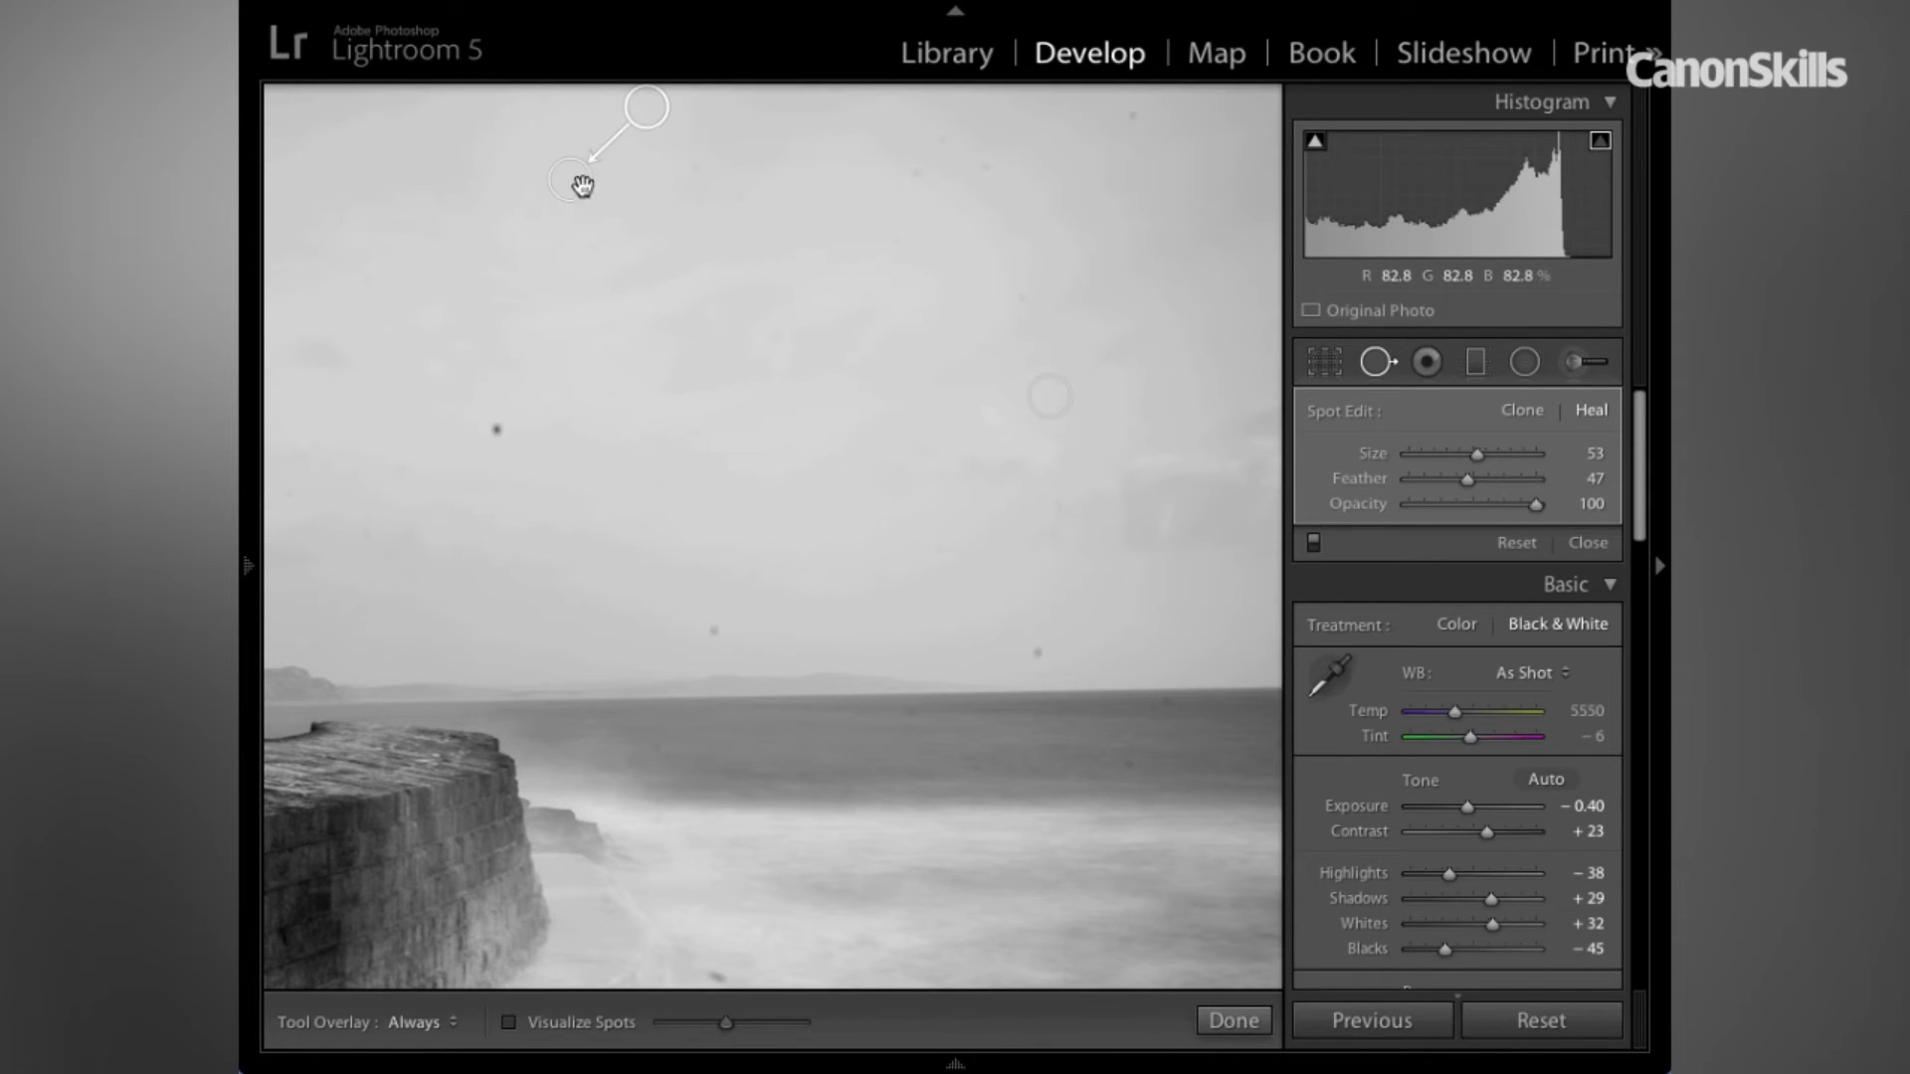
pyautogui.click(494, 433)
pyautogui.moveTo(443, 468); pyautogui.dragTo(445, 459)
# Heal the dark mark in the water beside the wall, move its source closer and enlarge the spot to size 51.
pyautogui.moveTo(764, 942); pyautogui.dragTo(784, 648)
pyautogui.click(727, 718)
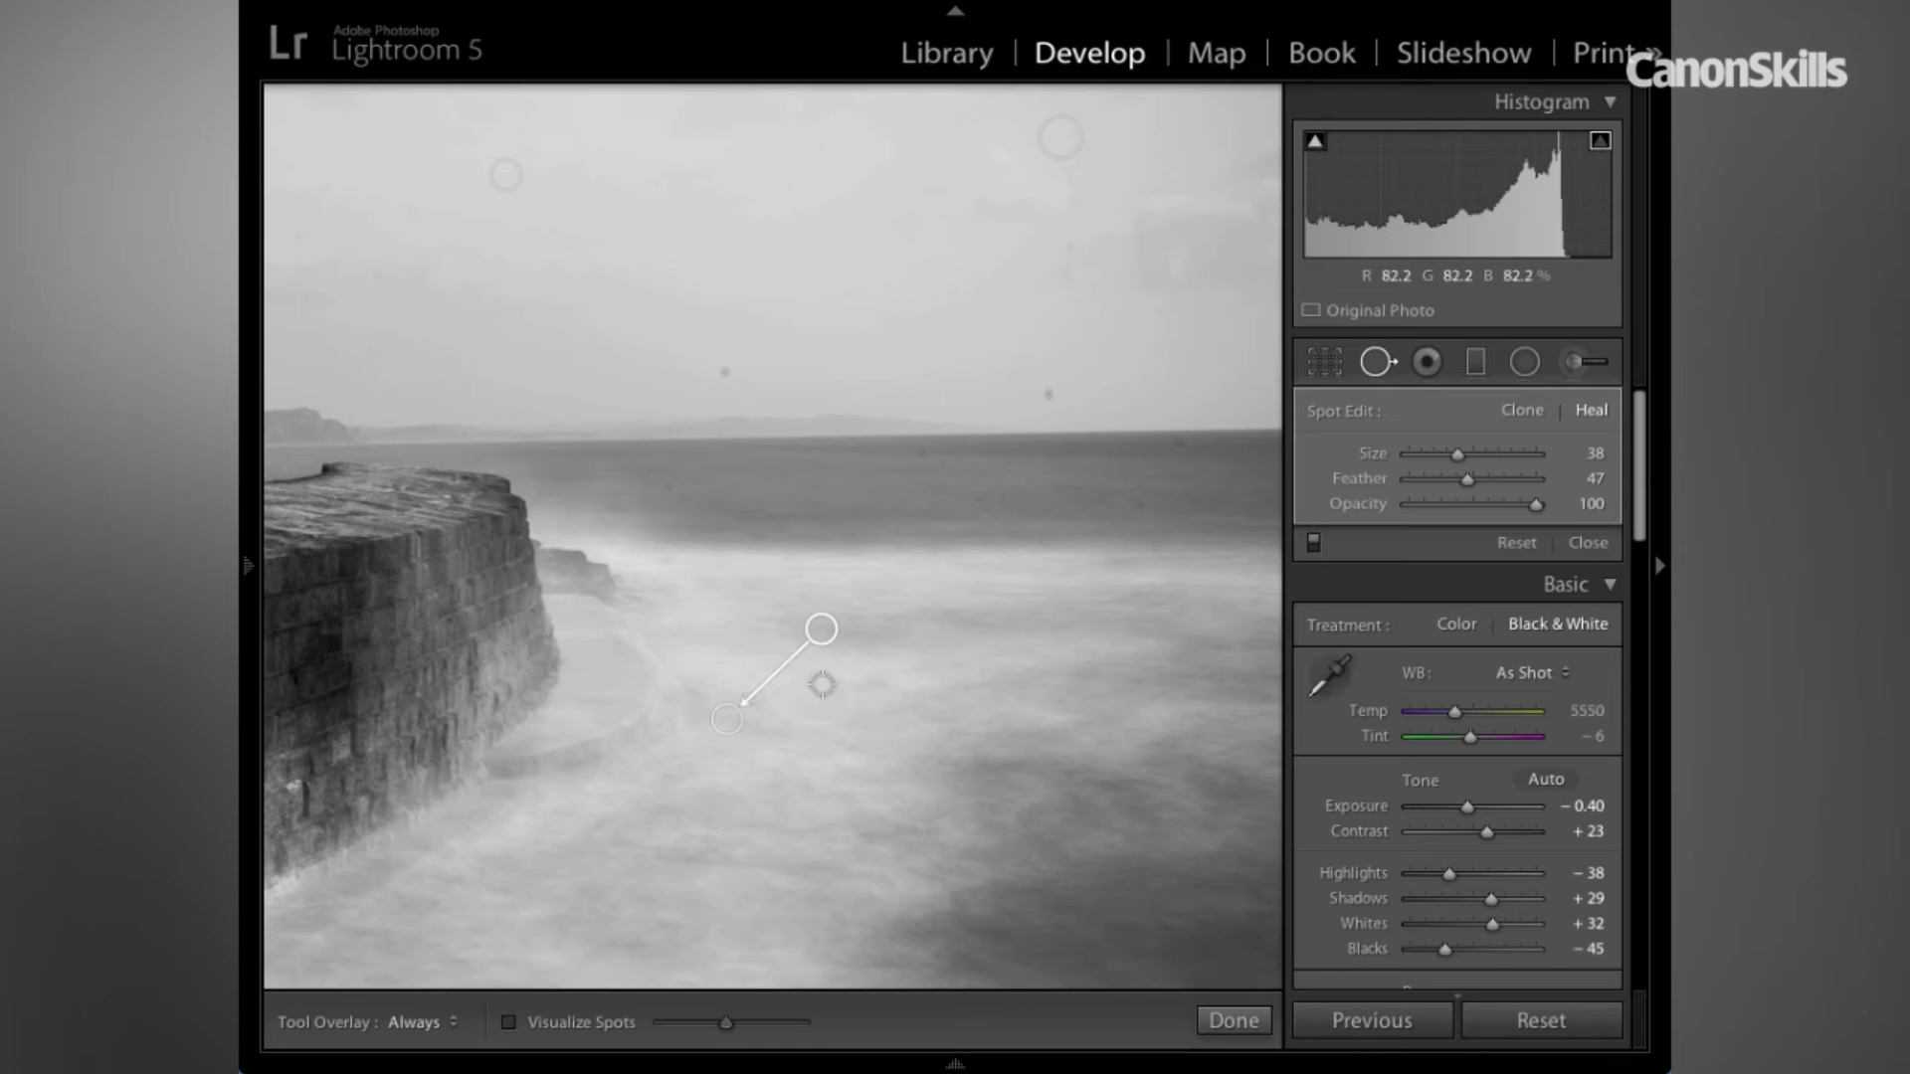
pyautogui.moveTo(820, 629); pyautogui.dragTo(796, 697)
pyautogui.scroll(2, 721, 733)
pyautogui.scroll(2, 722, 733)
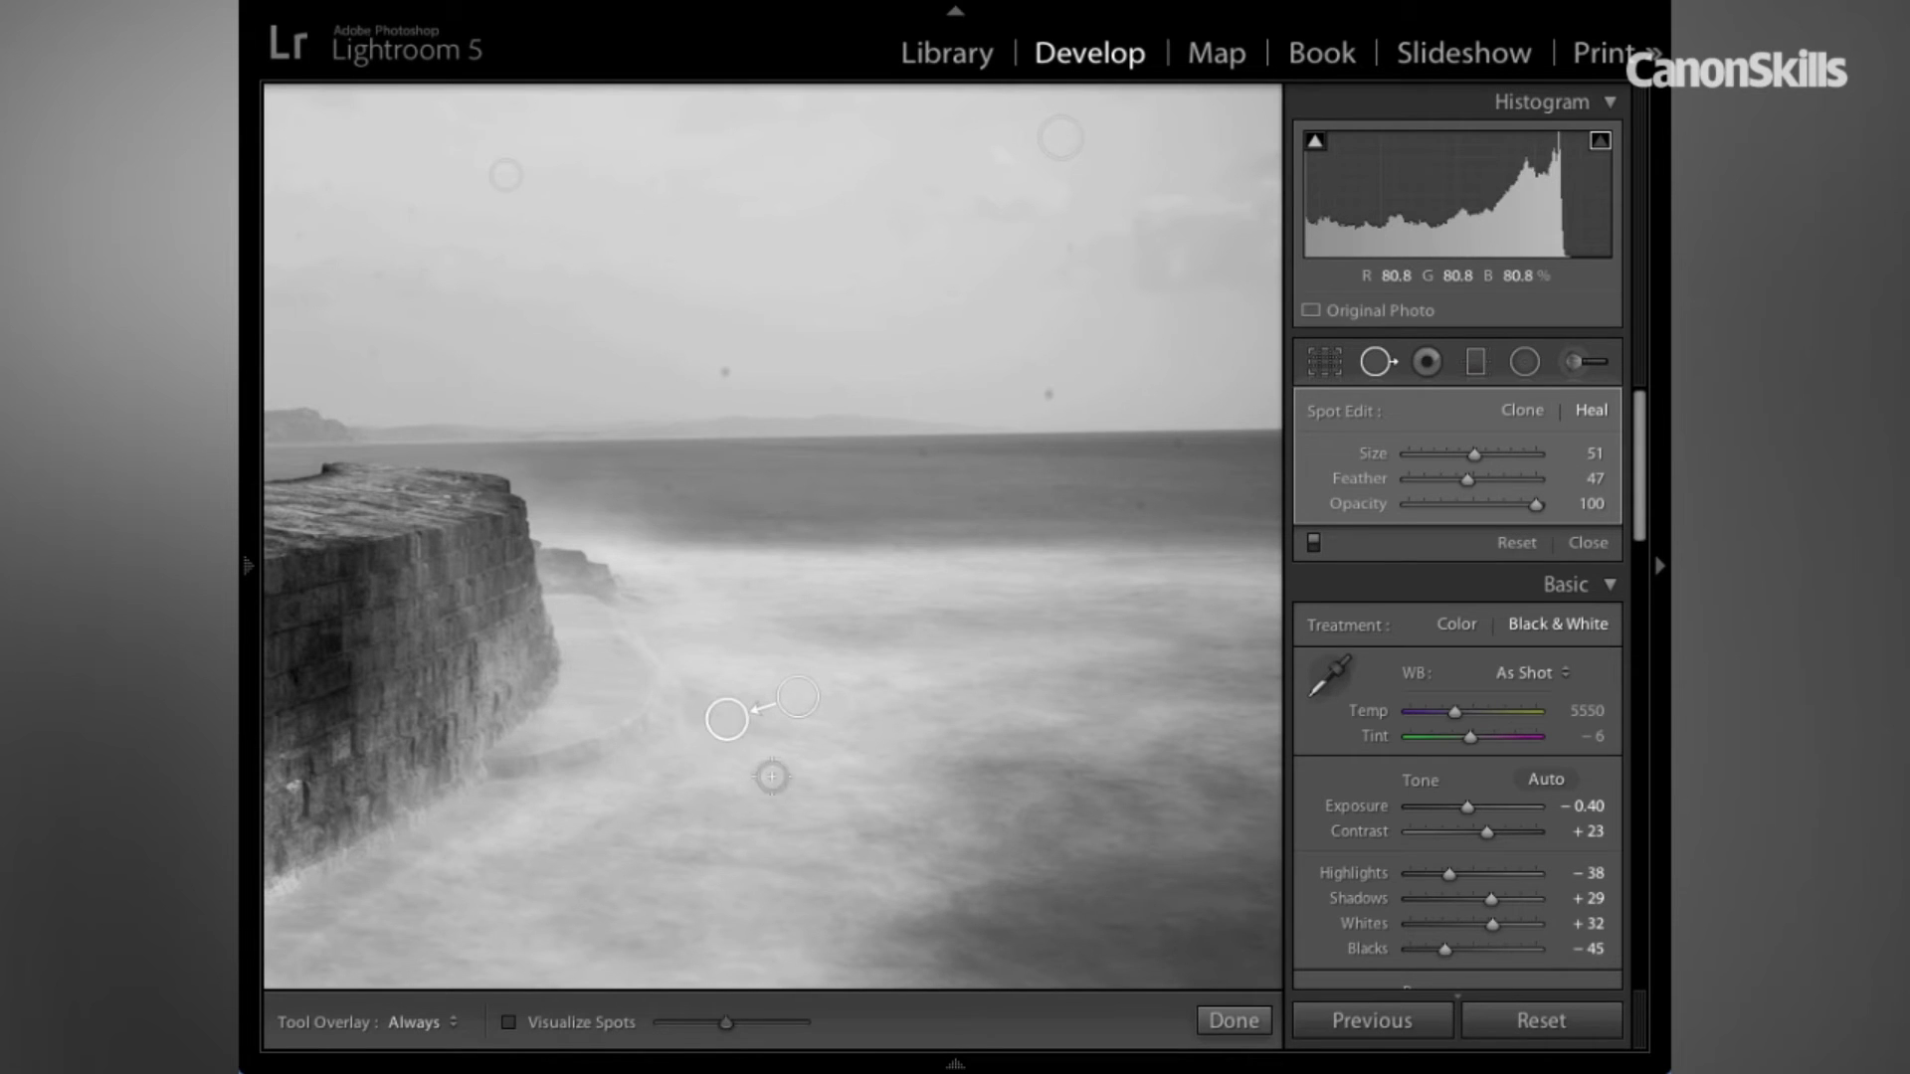
# Heal the two dust spots just above the horizon, trying a lower opacity on the last one before restoring it to 100.
pyautogui.click(1049, 393)
pyautogui.click(724, 372)
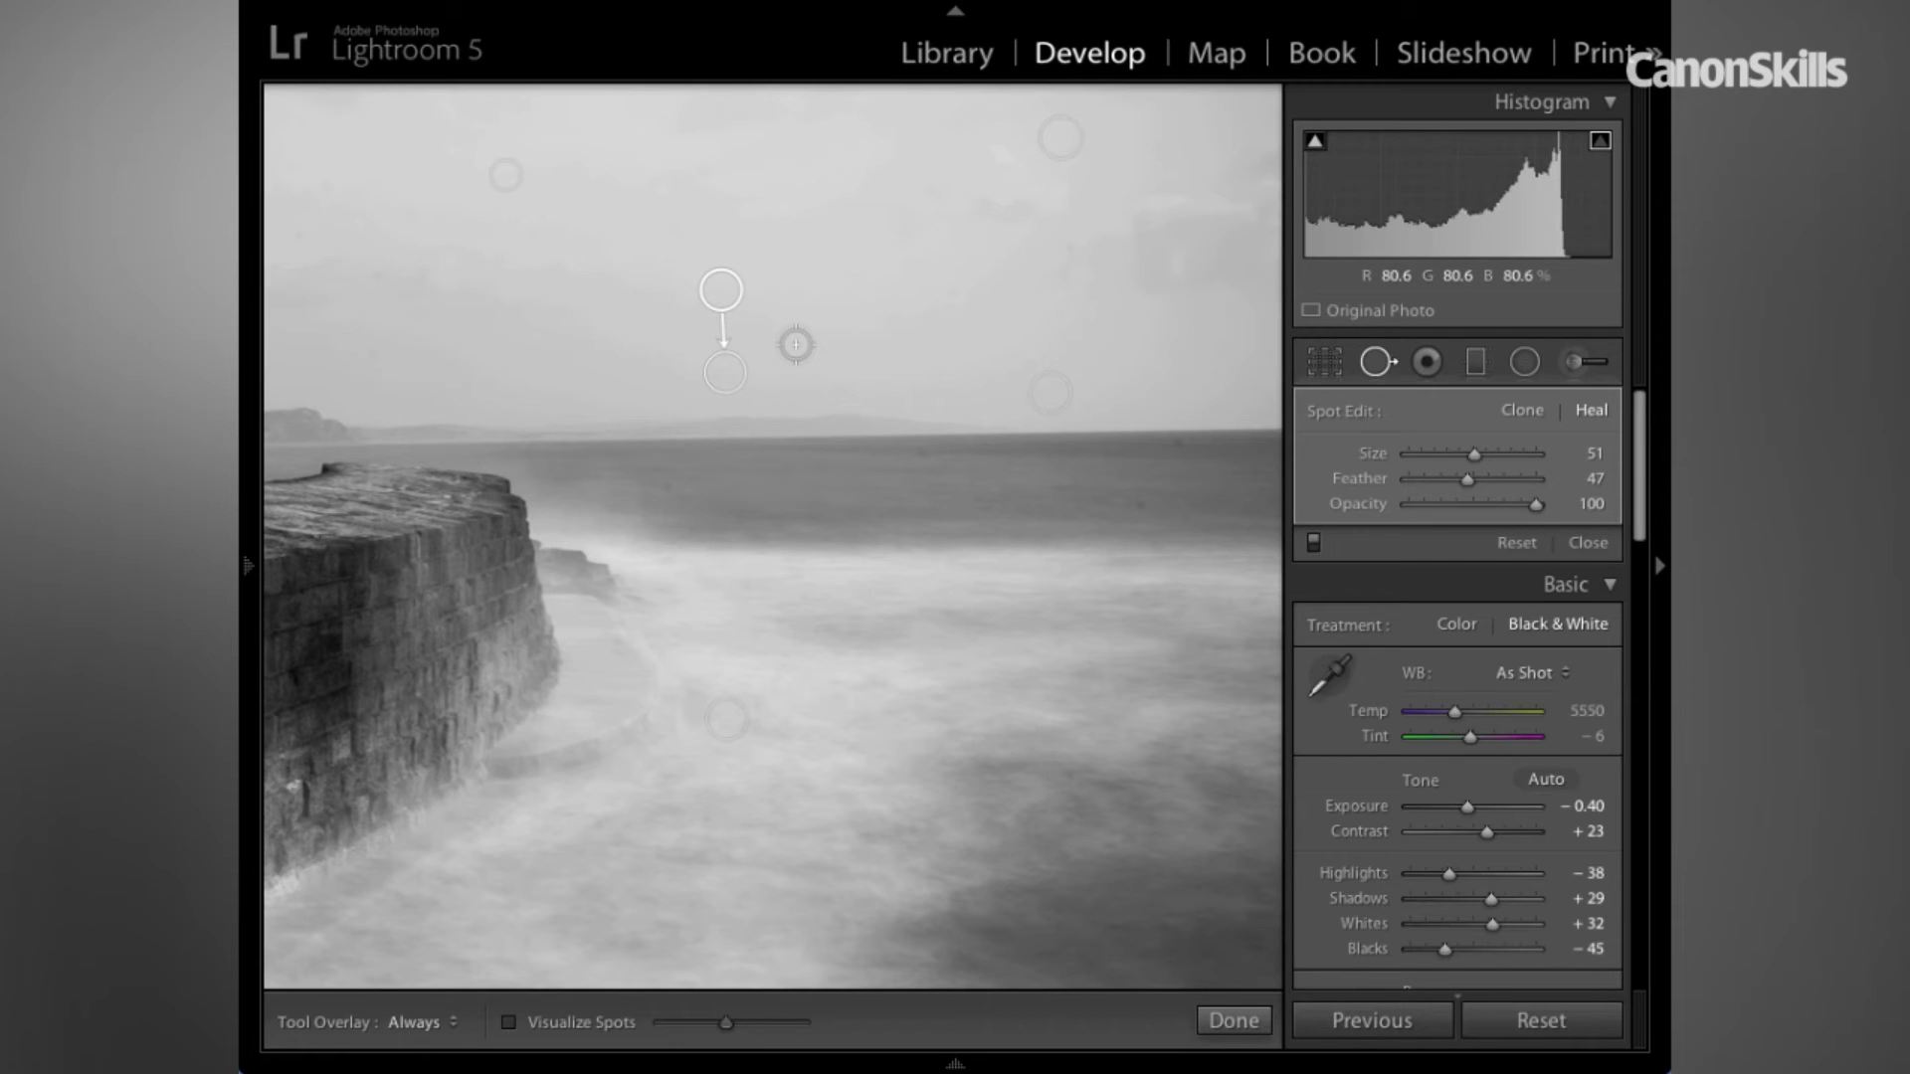
pyautogui.moveTo(1536, 504); pyautogui.dragTo(1495, 506)
pyautogui.moveTo(1496, 505); pyautogui.dragTo(1554, 505)
# Inspect the photo at 1:1 magnification and heal the dark spot in the sea just below the horizon.
pyautogui.moveTo(253, 562)
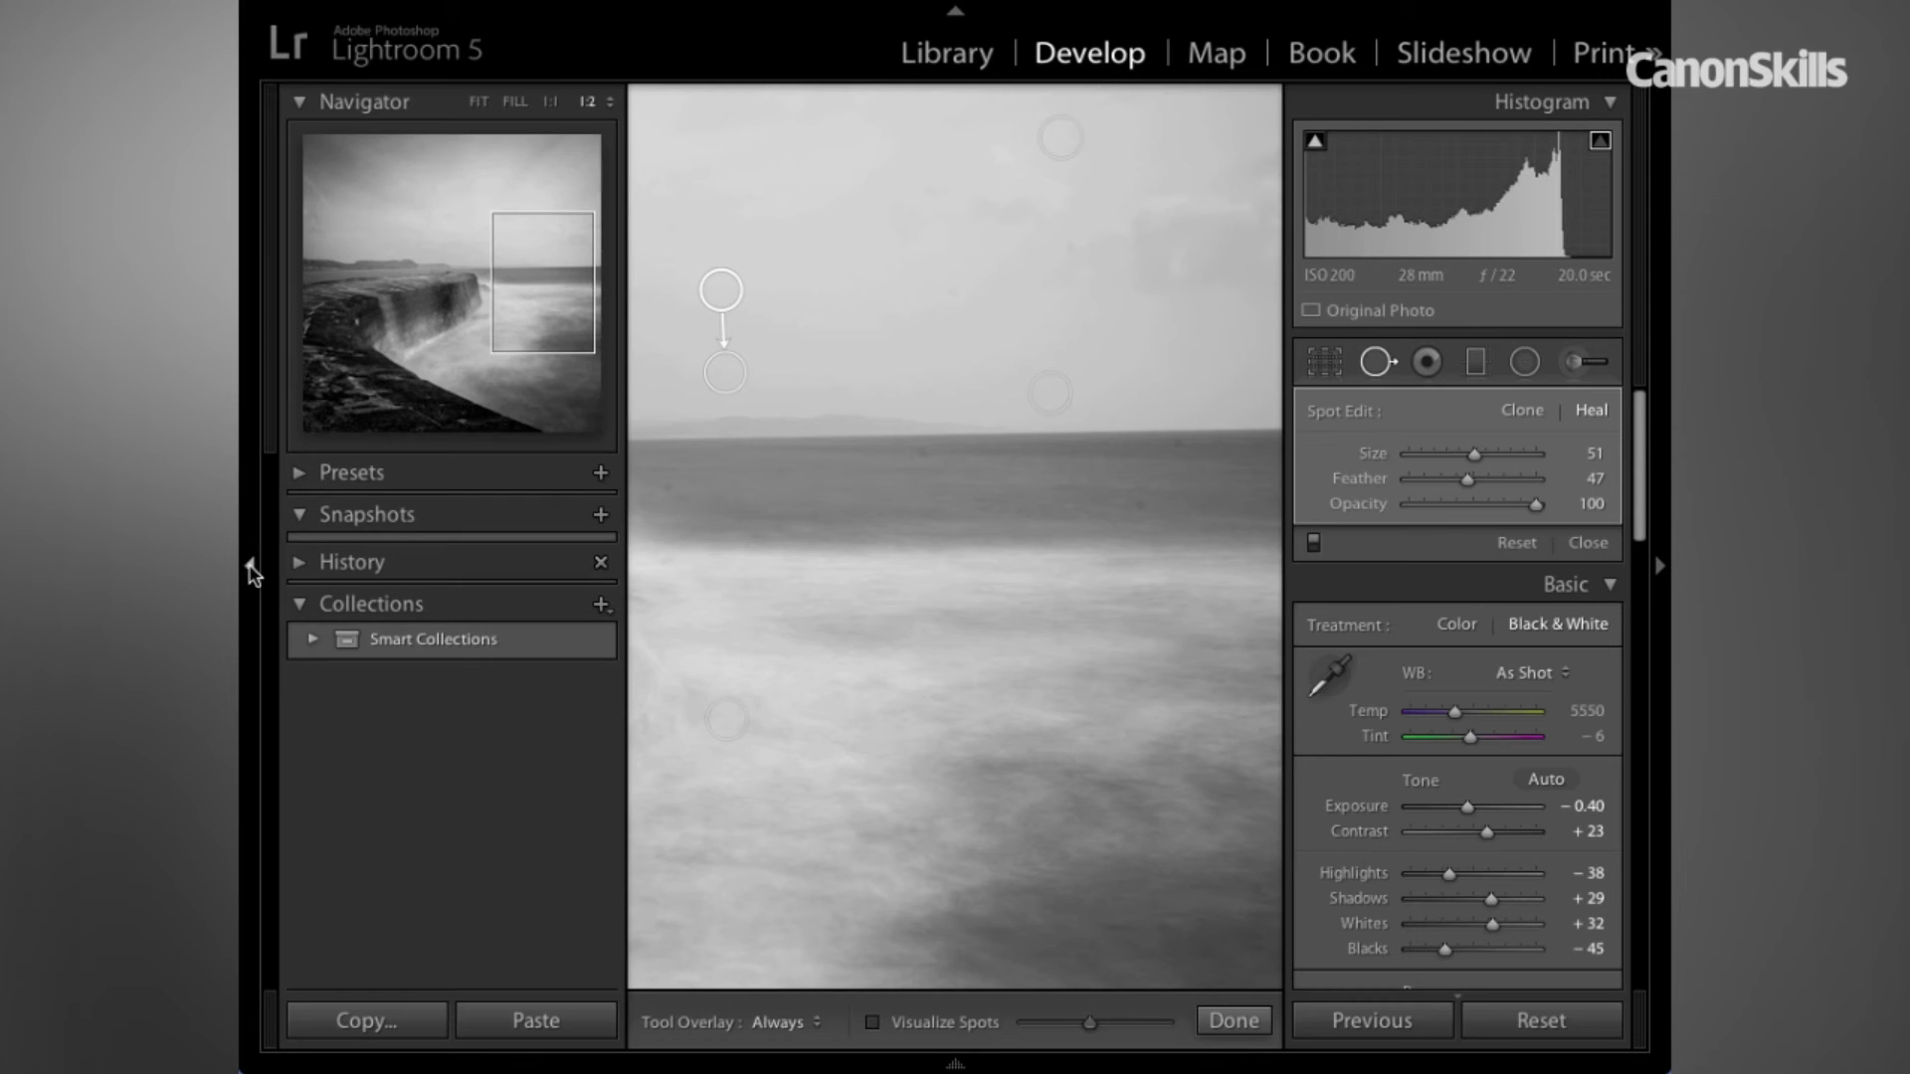
pyautogui.click(548, 103)
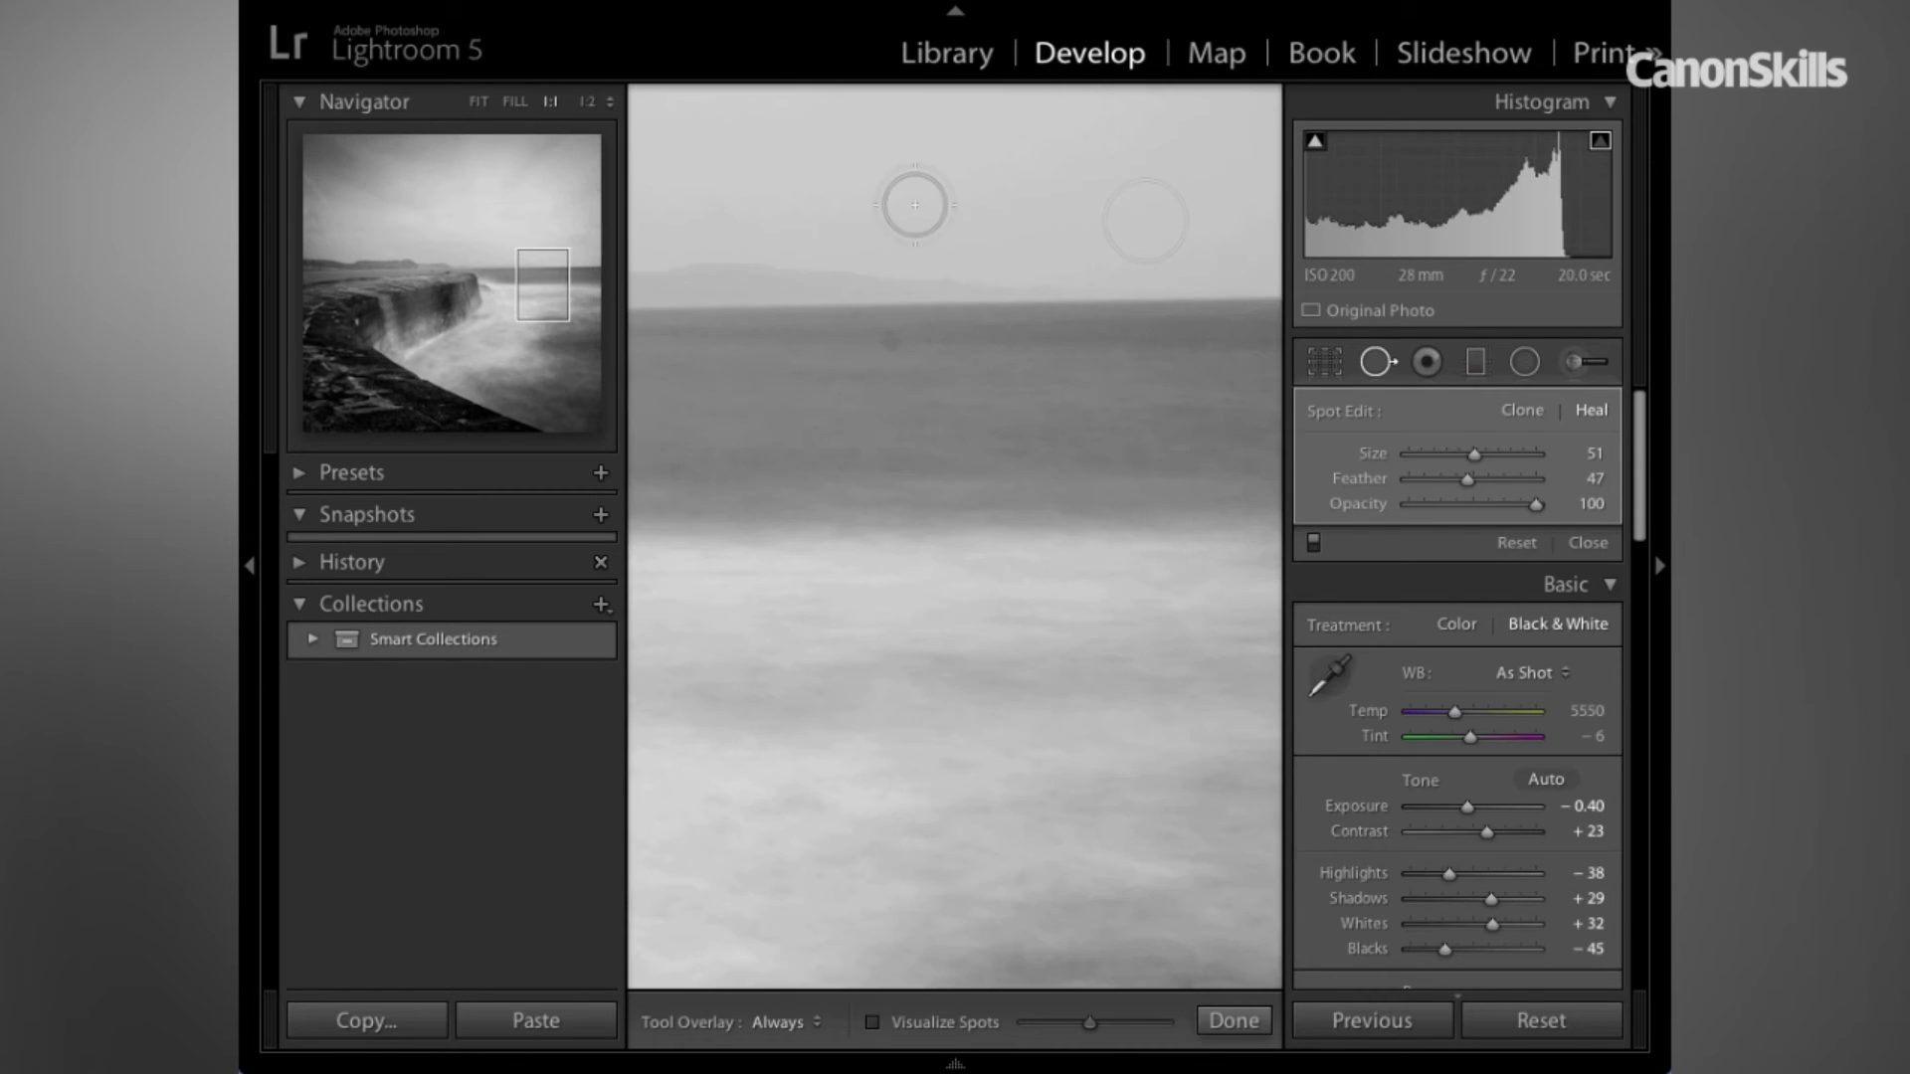
pyautogui.click(889, 342)
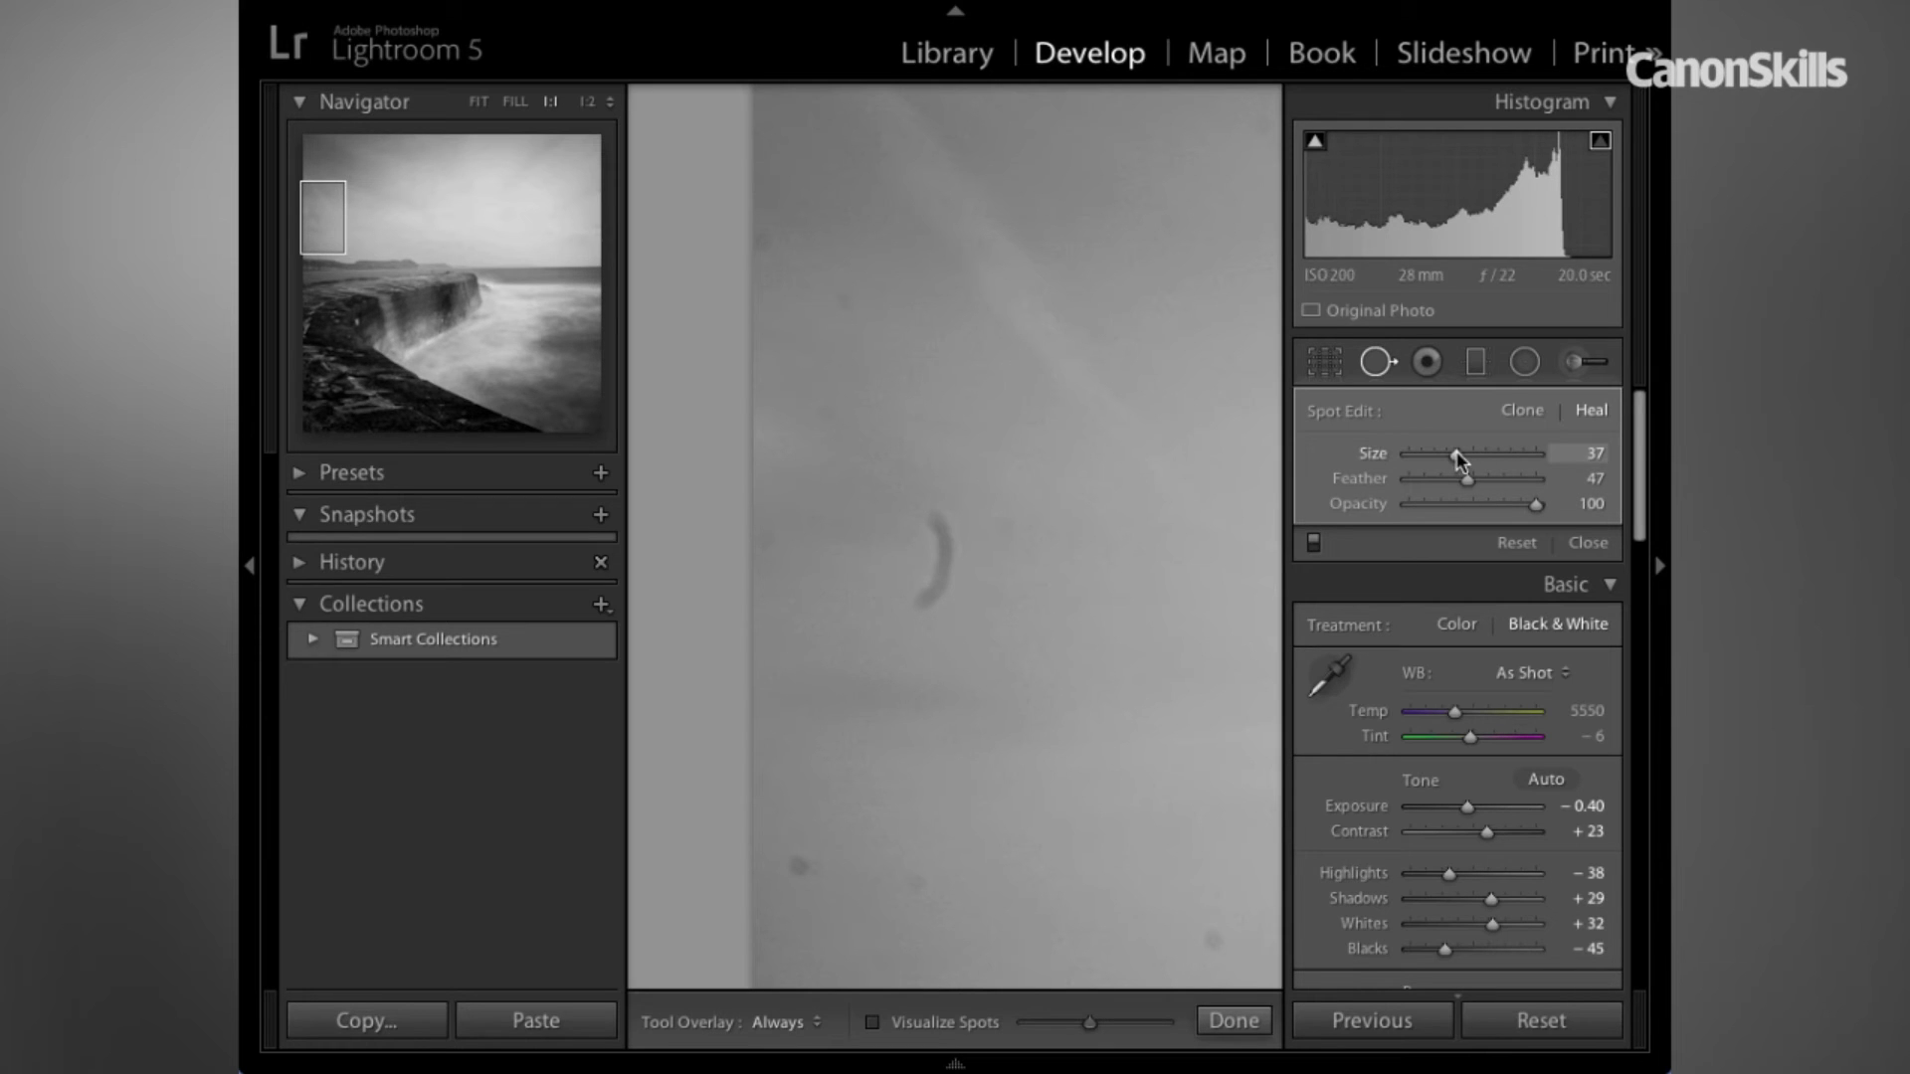
# Heal the curved mark at the left edge of the sky with a brush stroke and remove the dust spots below it at size 27.
pyautogui.moveTo(938, 516); pyautogui.dragTo(941, 565)
pyautogui.moveTo(934, 593); pyautogui.dragTo(929, 599)
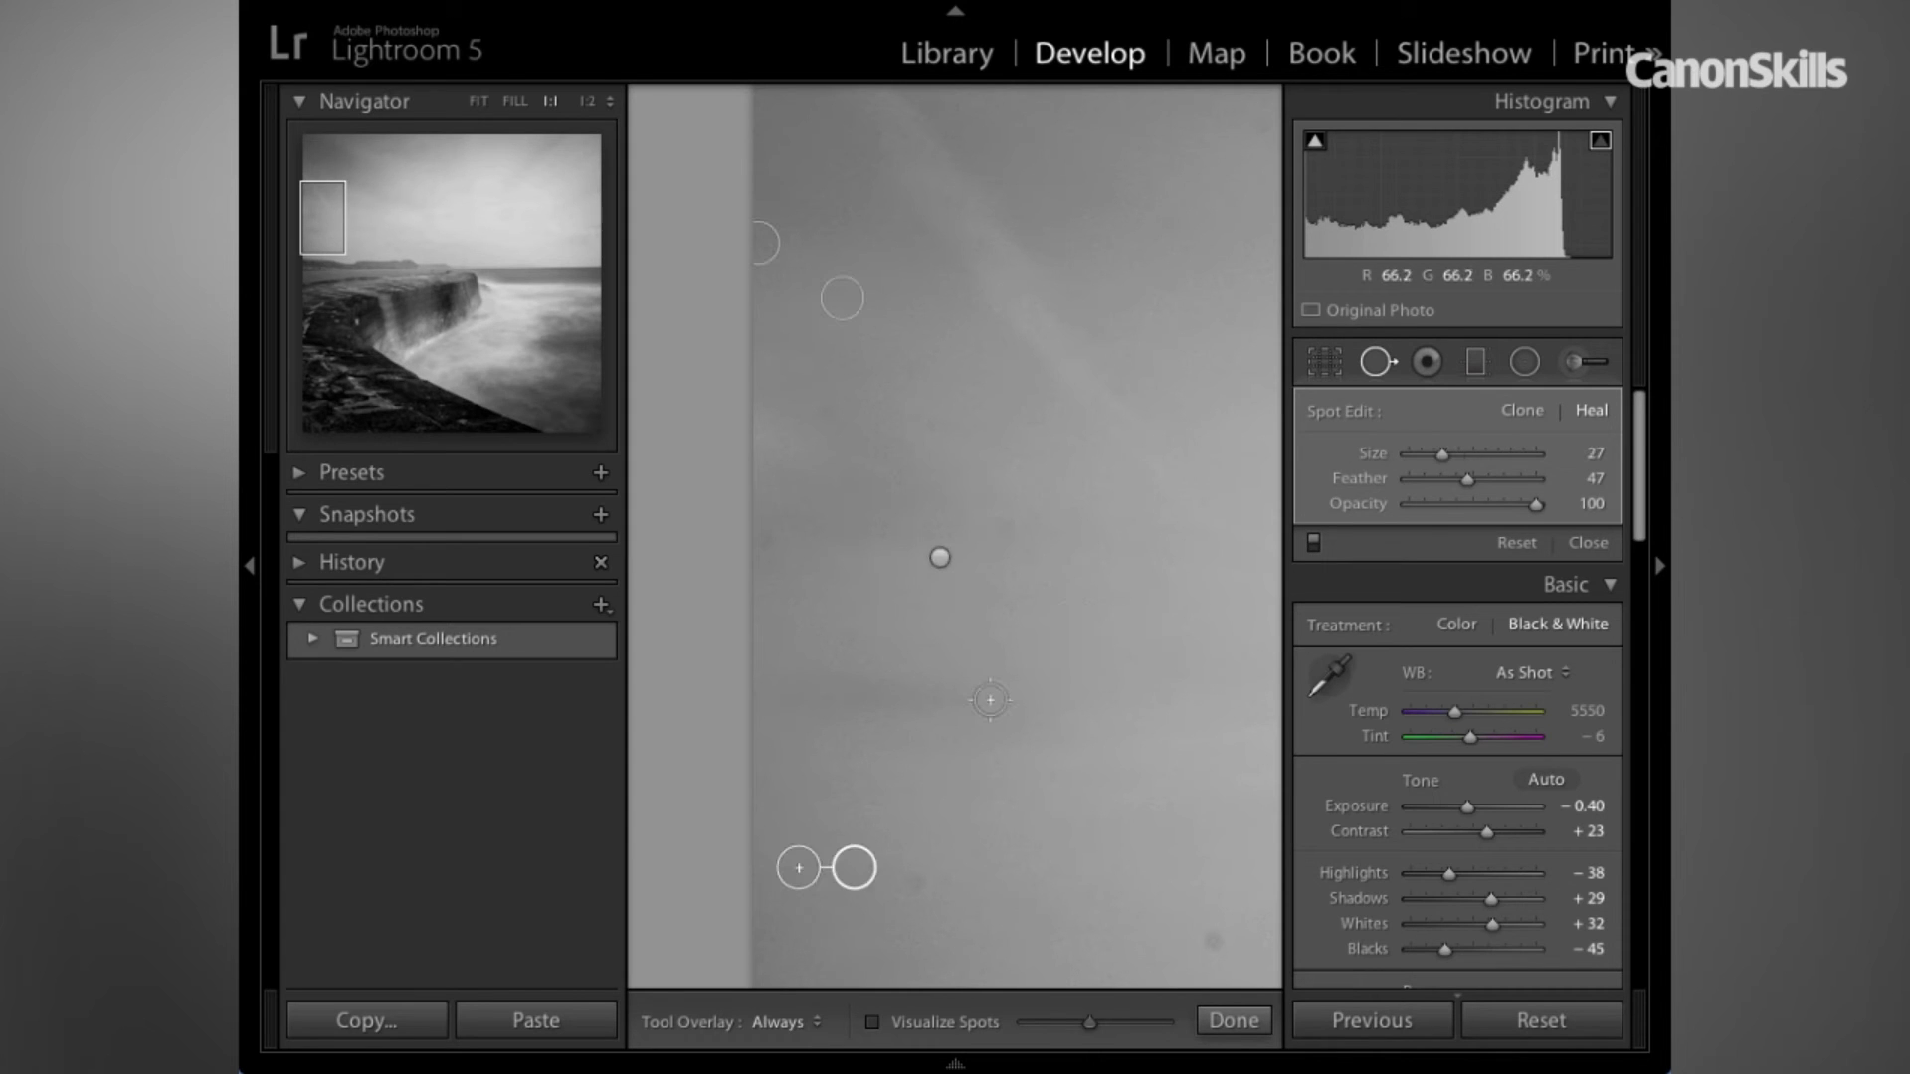
pyautogui.click(939, 559)
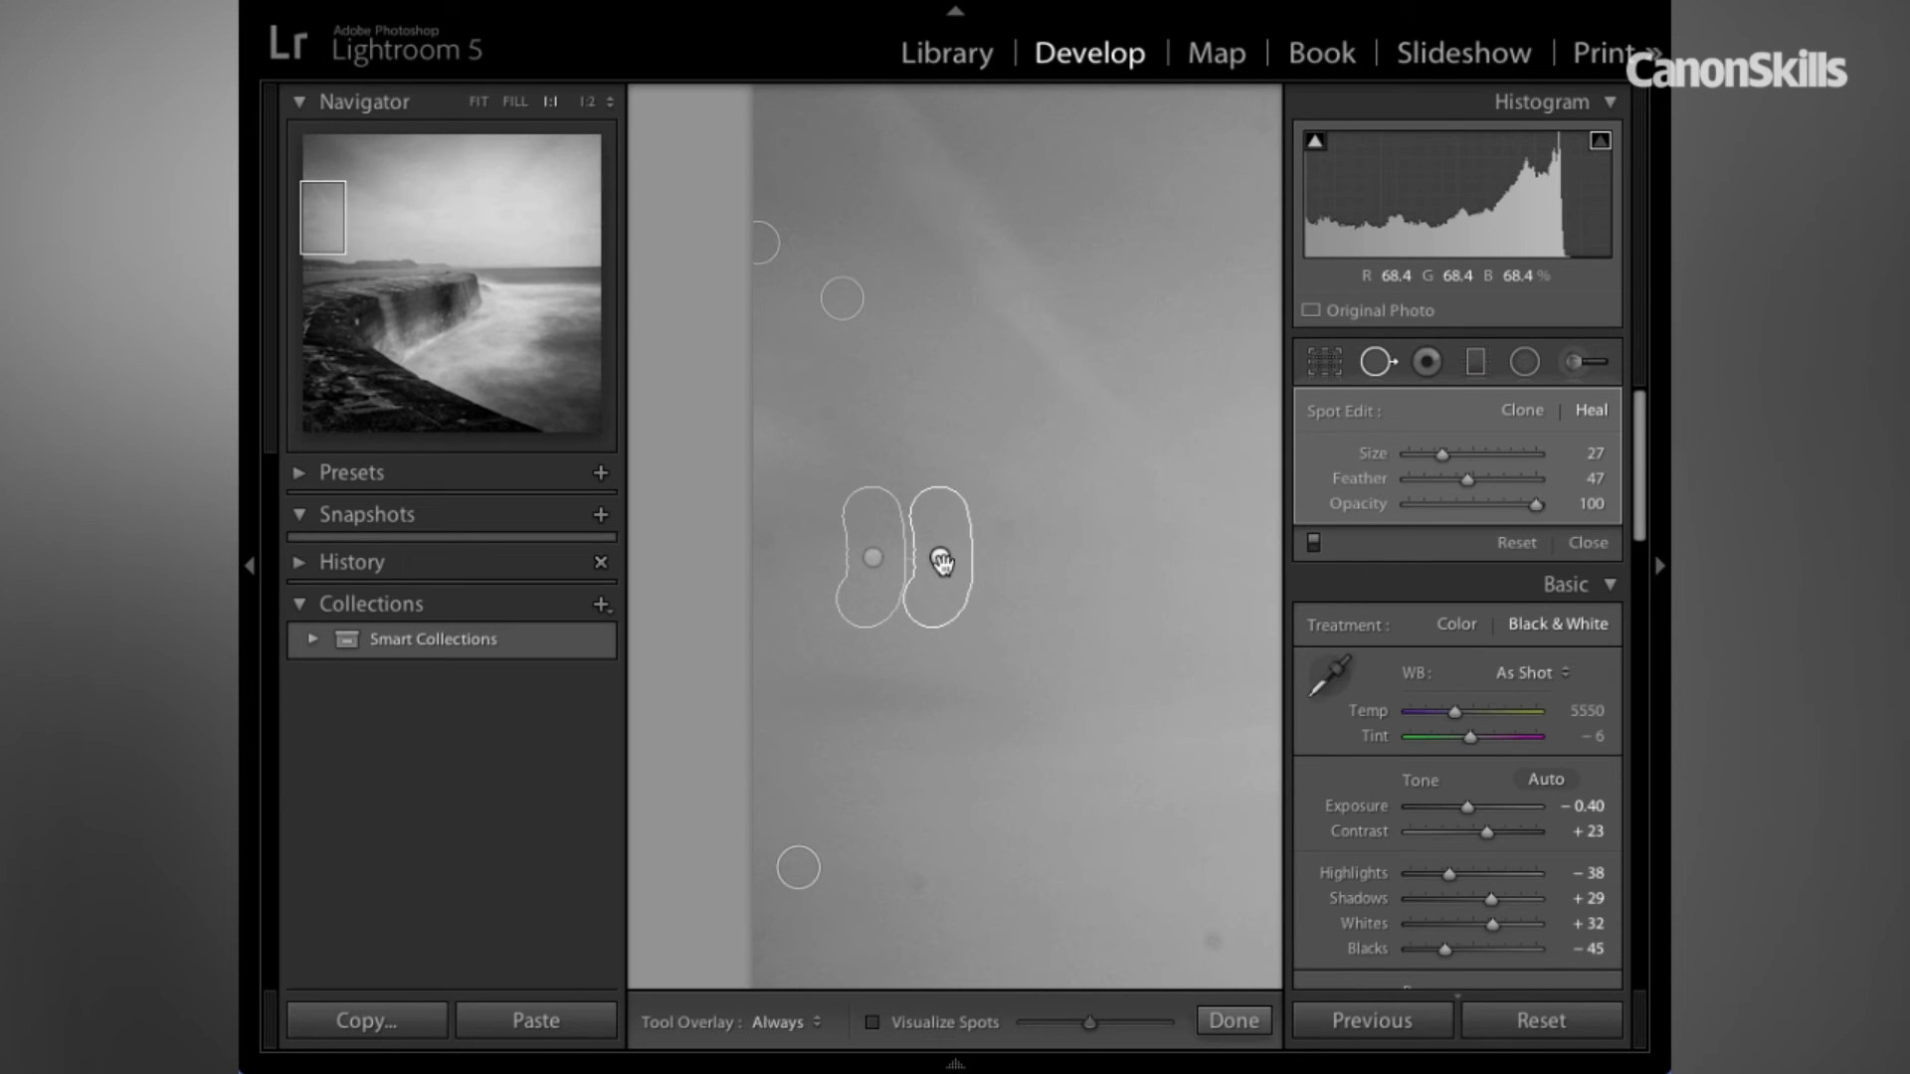
pyautogui.click(797, 867)
pyautogui.click(1209, 937)
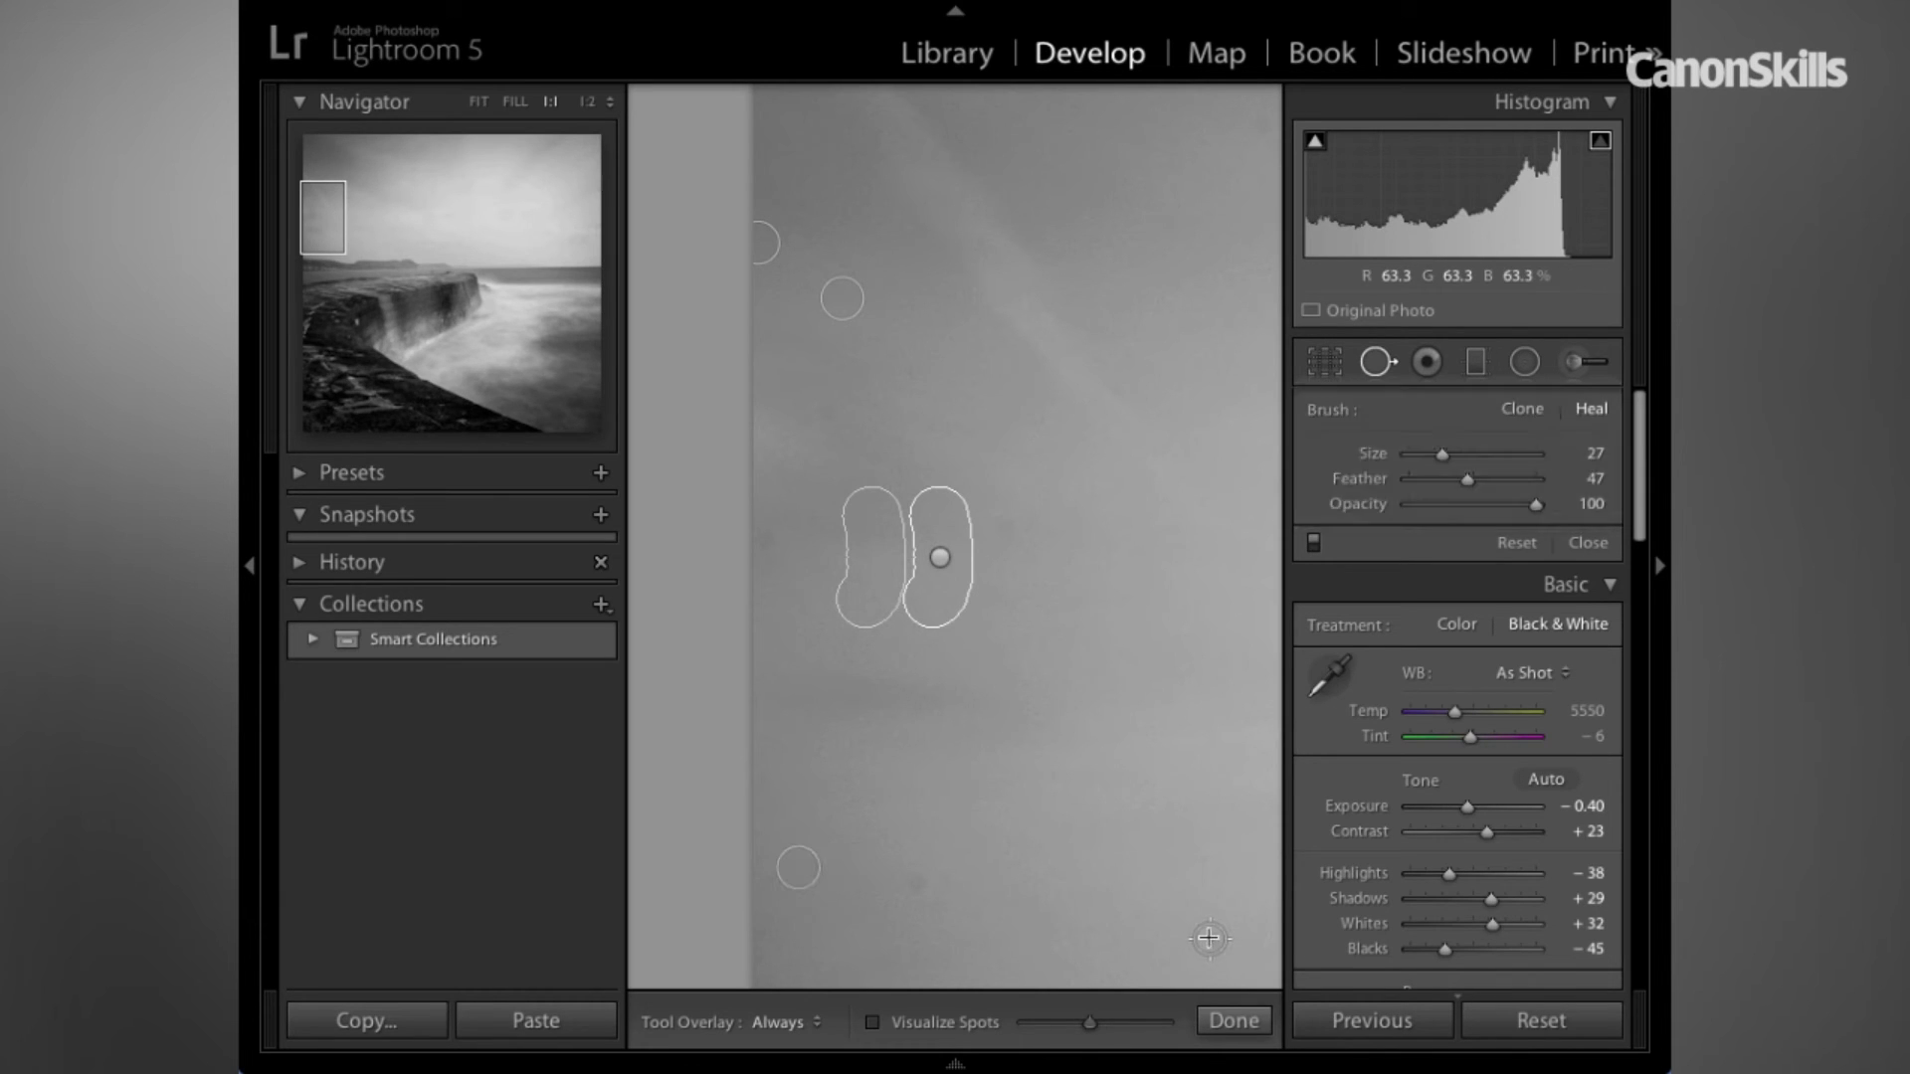
# Try deleting the large healing spot high in the middle of the sky and undo the deletion.
pyautogui.click(479, 101)
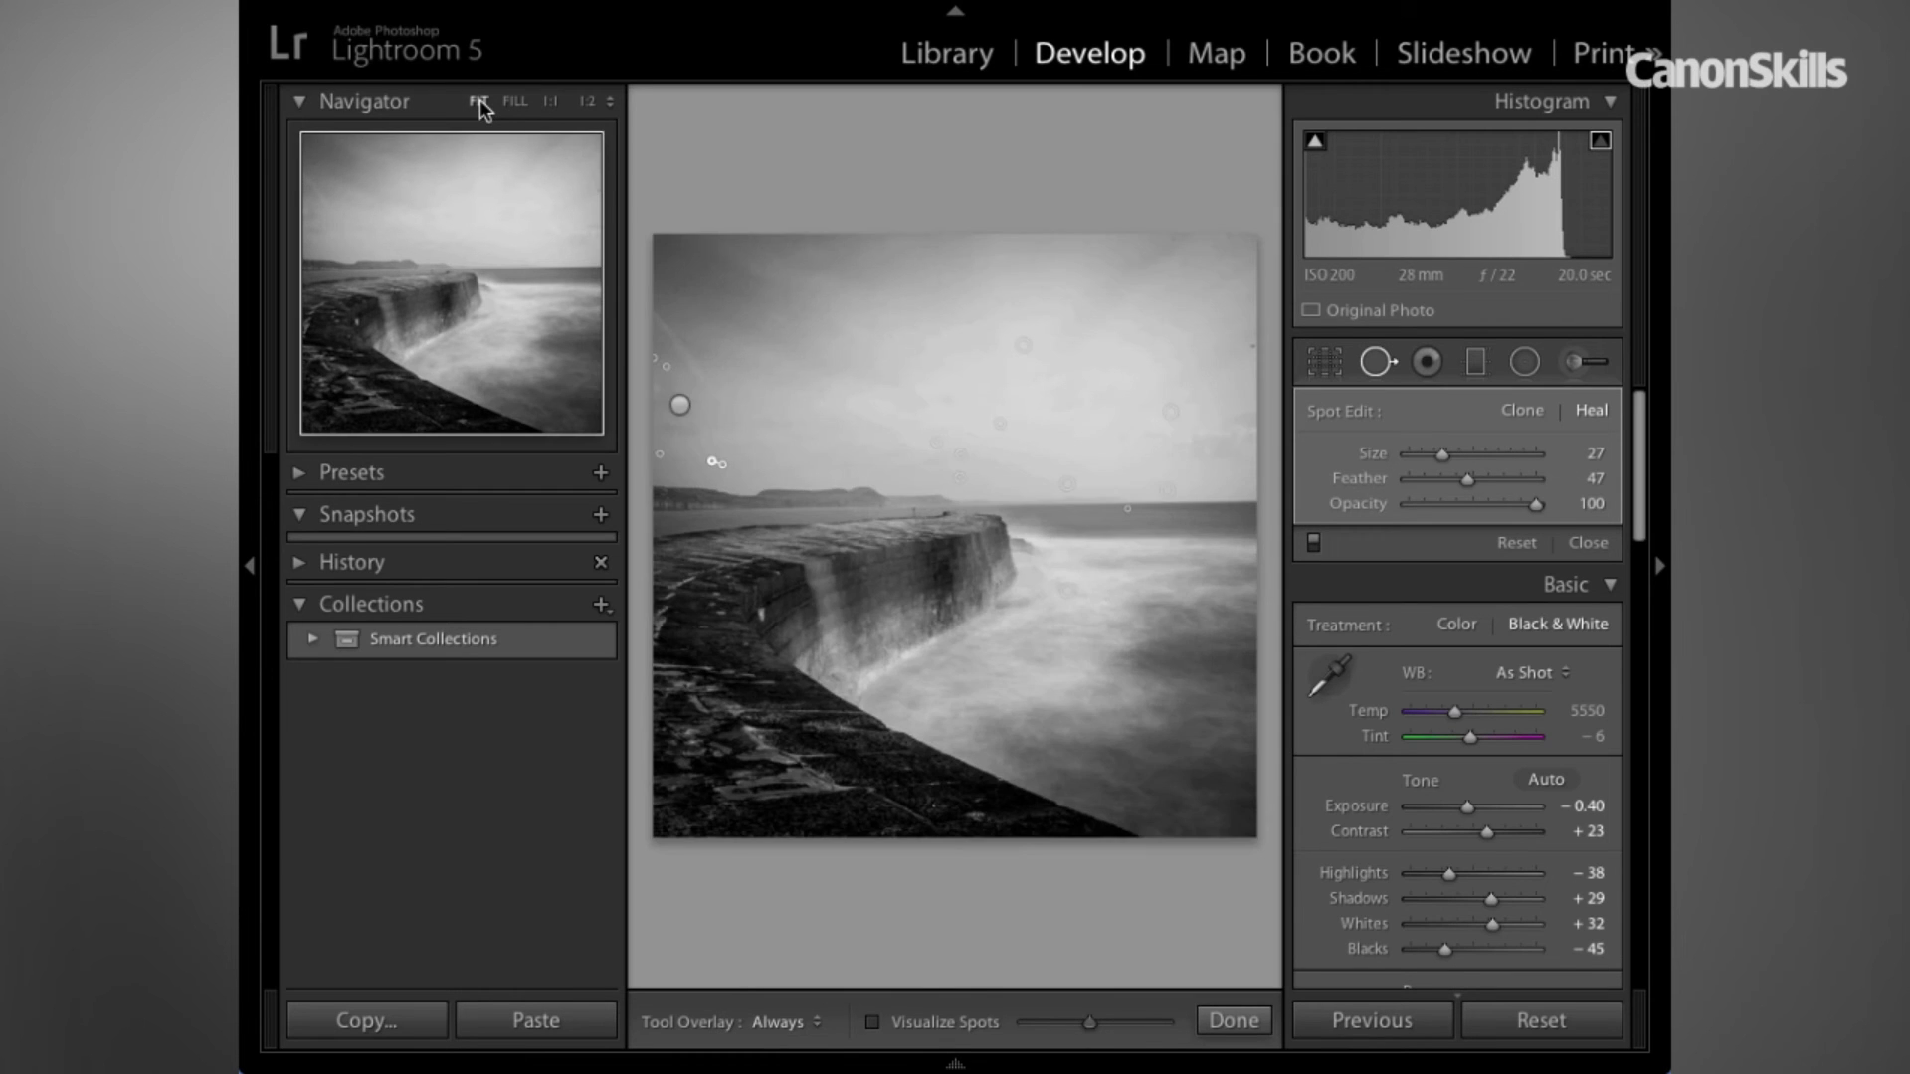
pyautogui.click(249, 566)
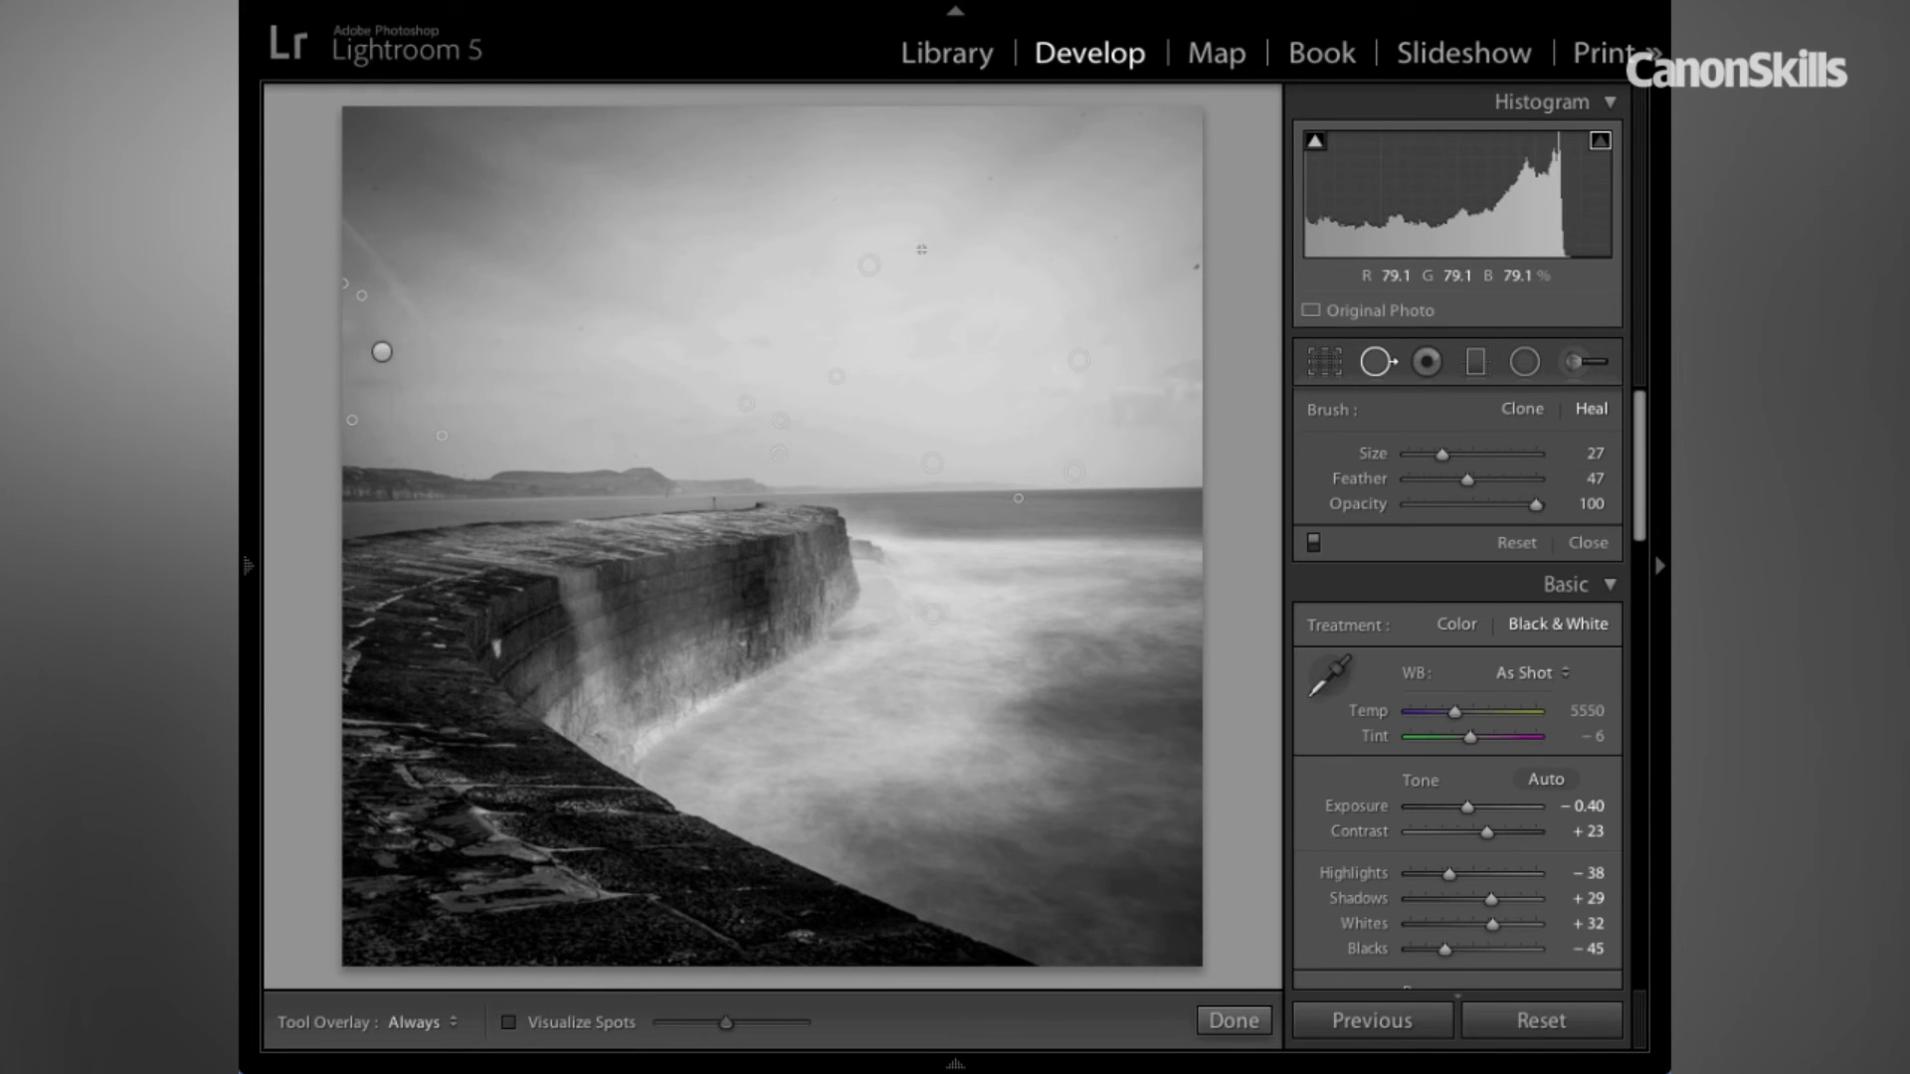
pyautogui.click(869, 270)
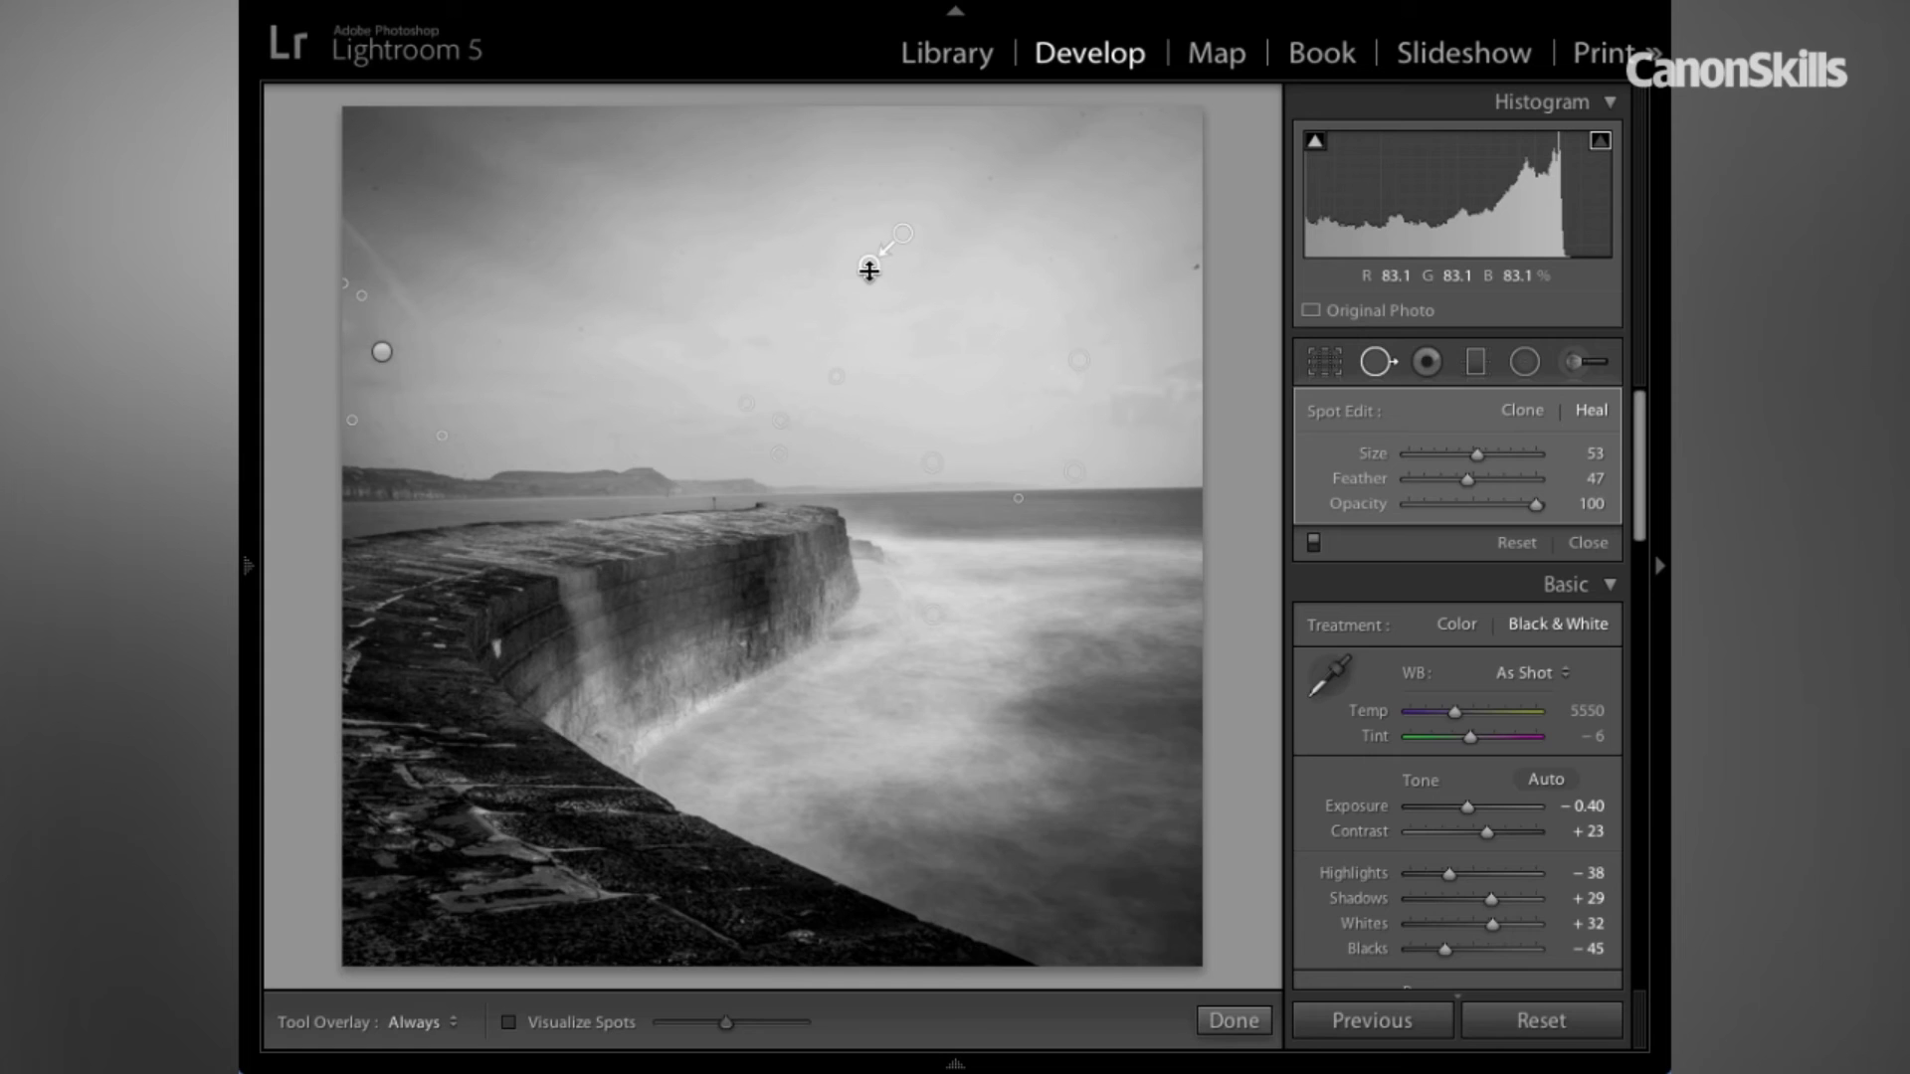
pyautogui.press('Delete')
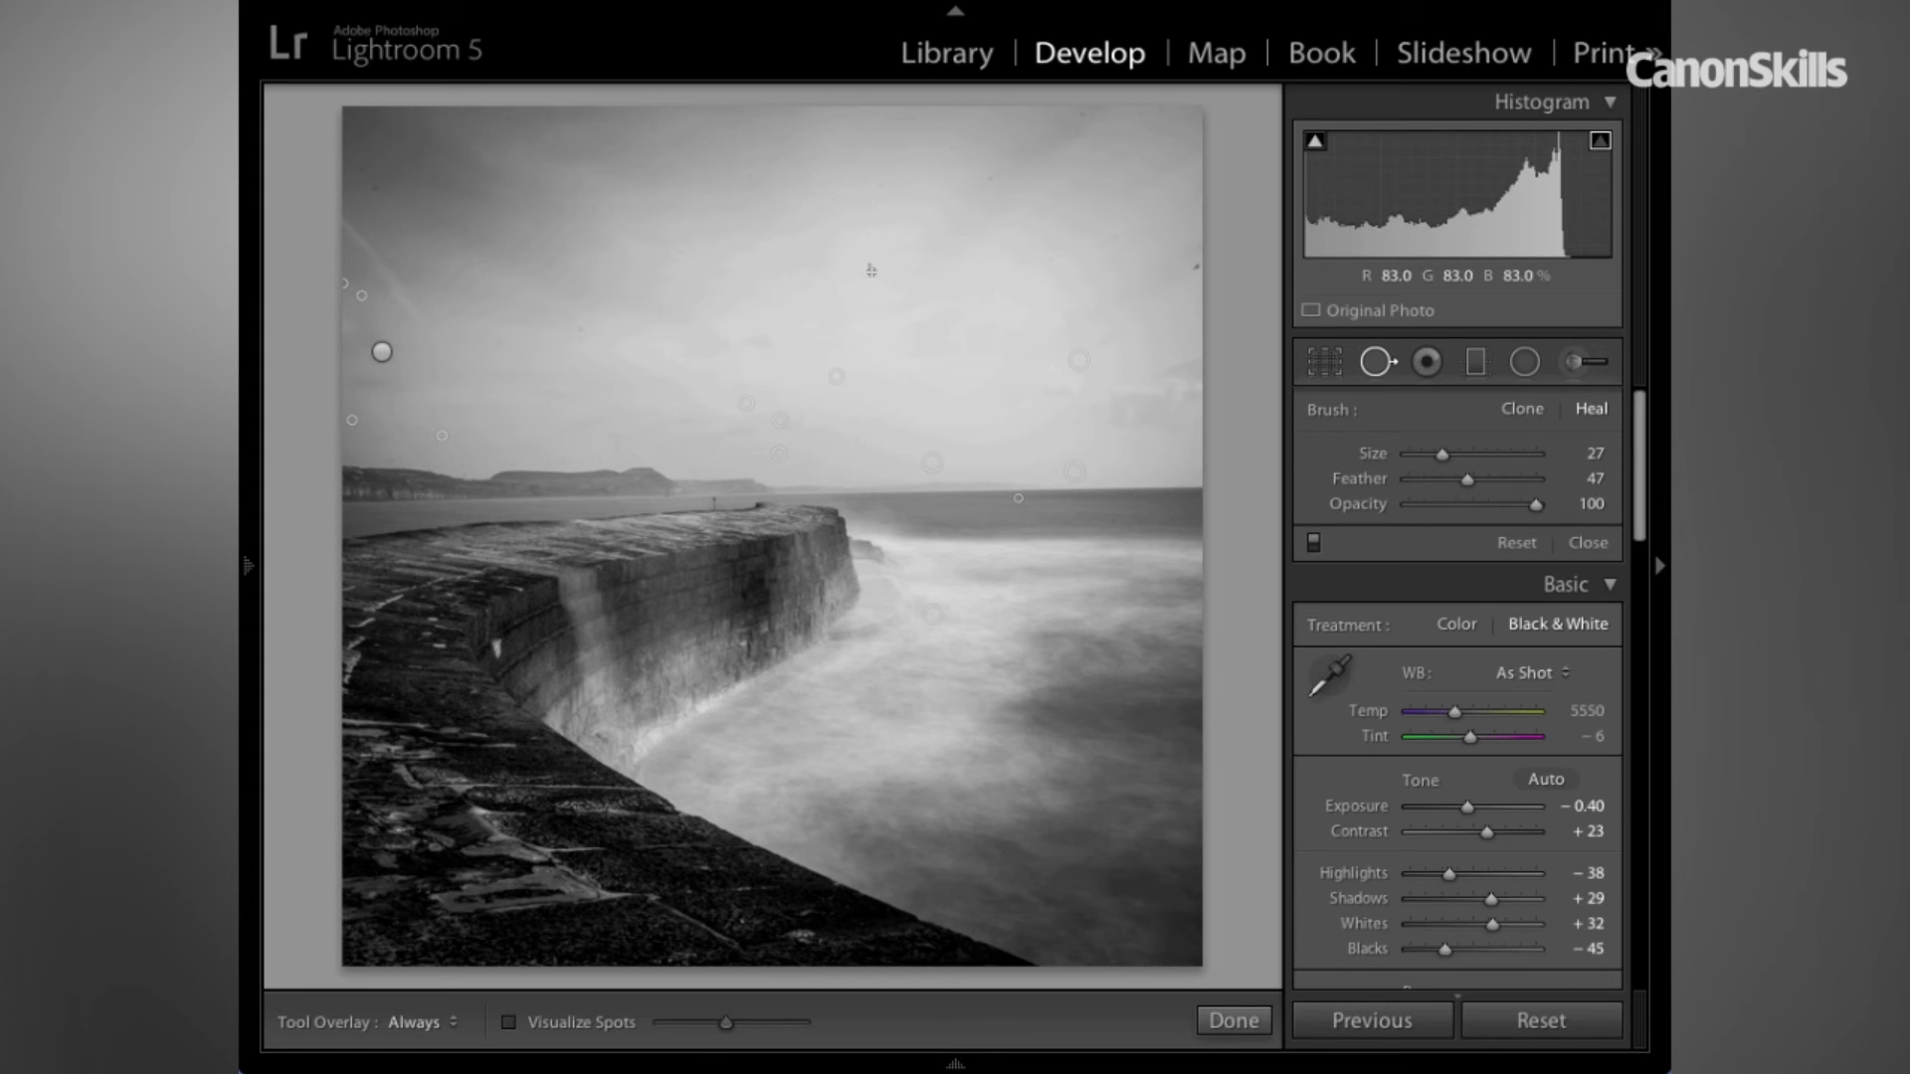
pyautogui.hotkey('ctrl', 'z')
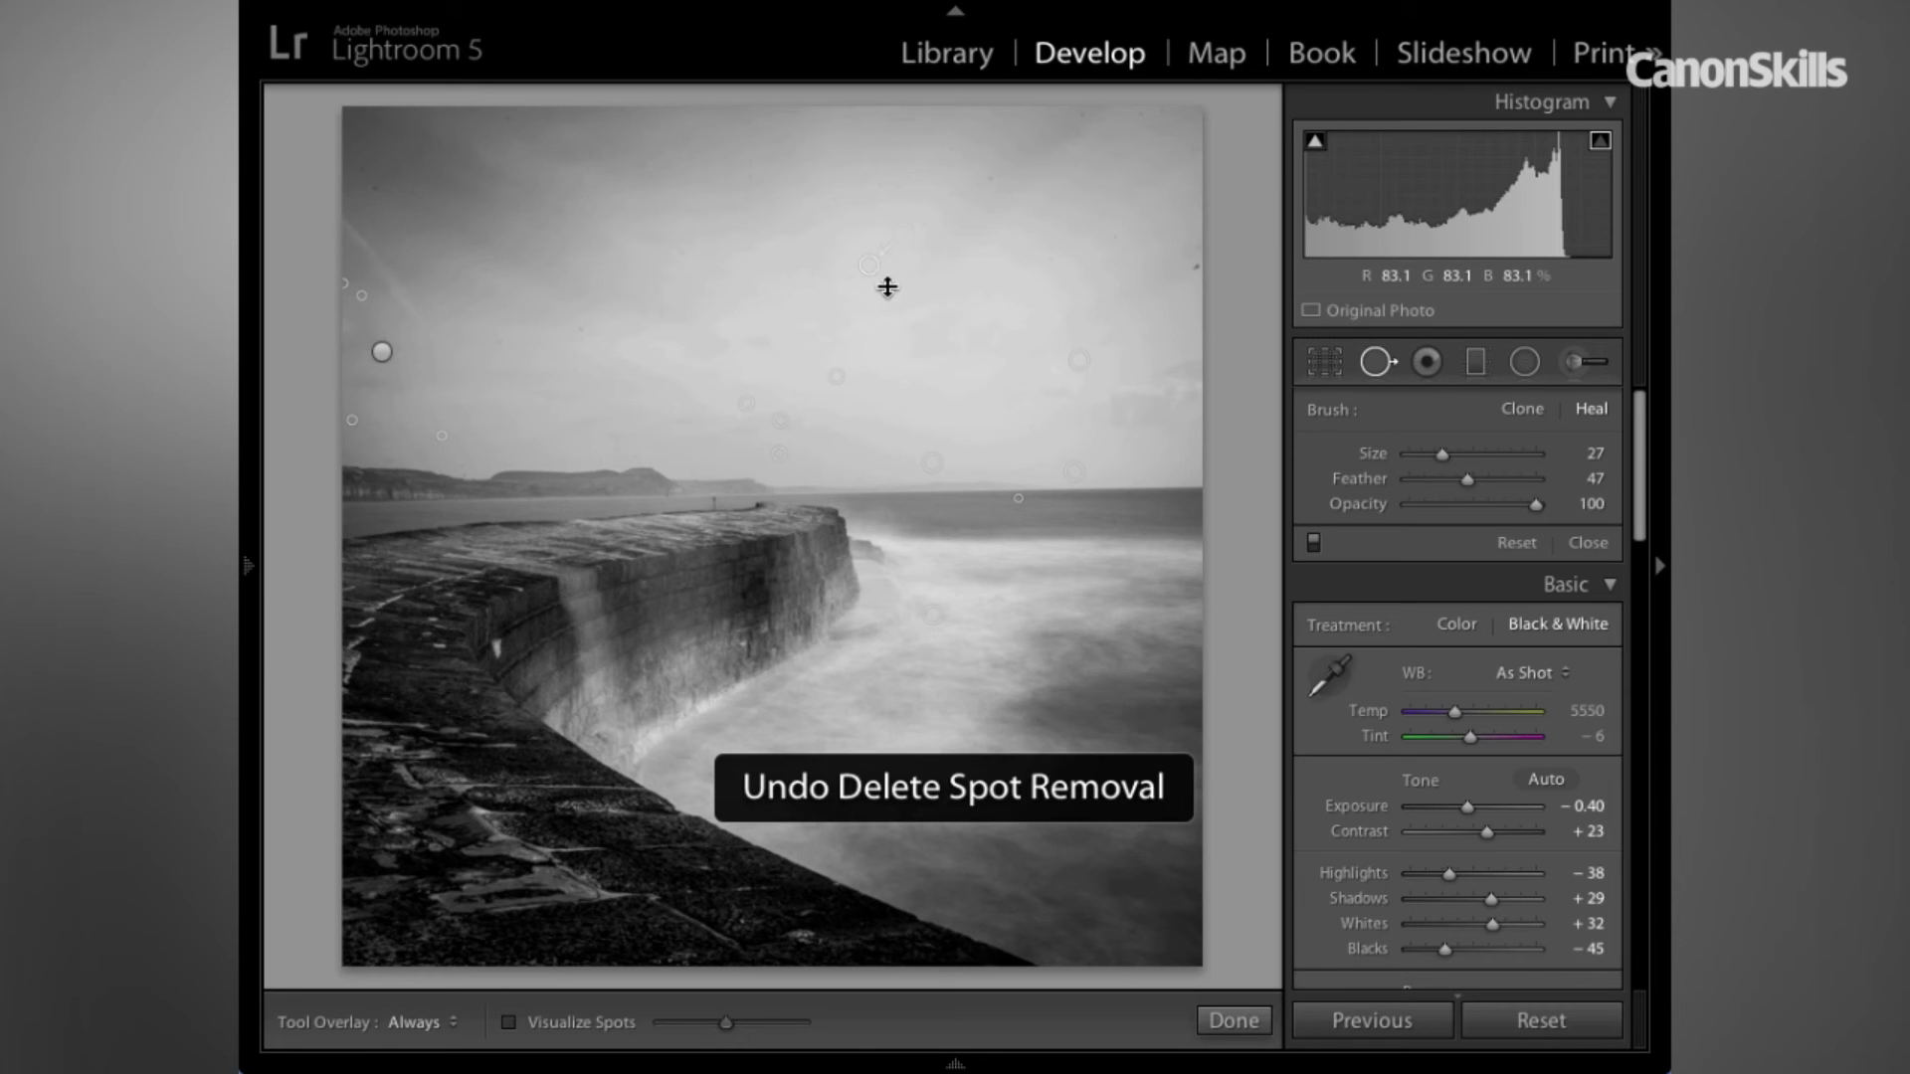
# Set the Tool Overlay to Never and compare the whole photo with the spot removal switched off and on.
pyautogui.click(417, 1021)
pyautogui.click(427, 995)
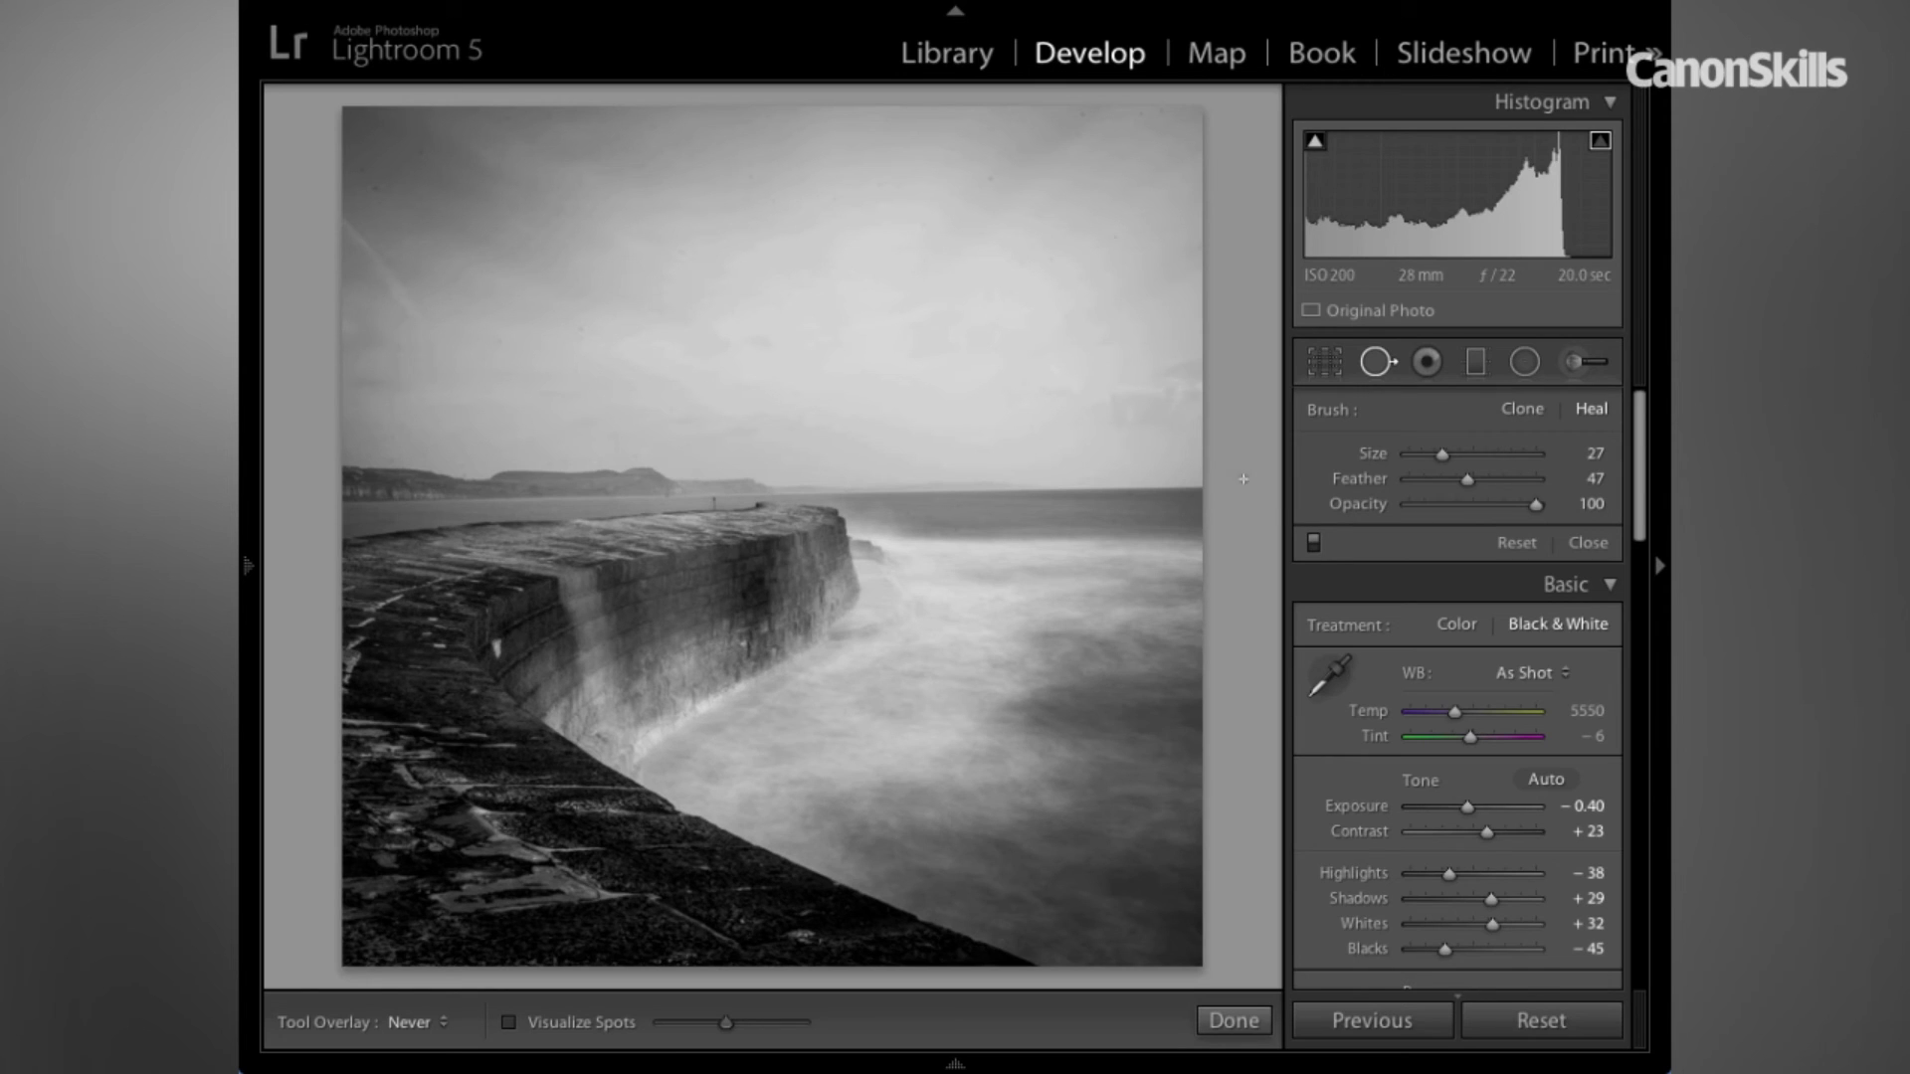
pyautogui.click(1311, 542)
pyautogui.click(1313, 543)
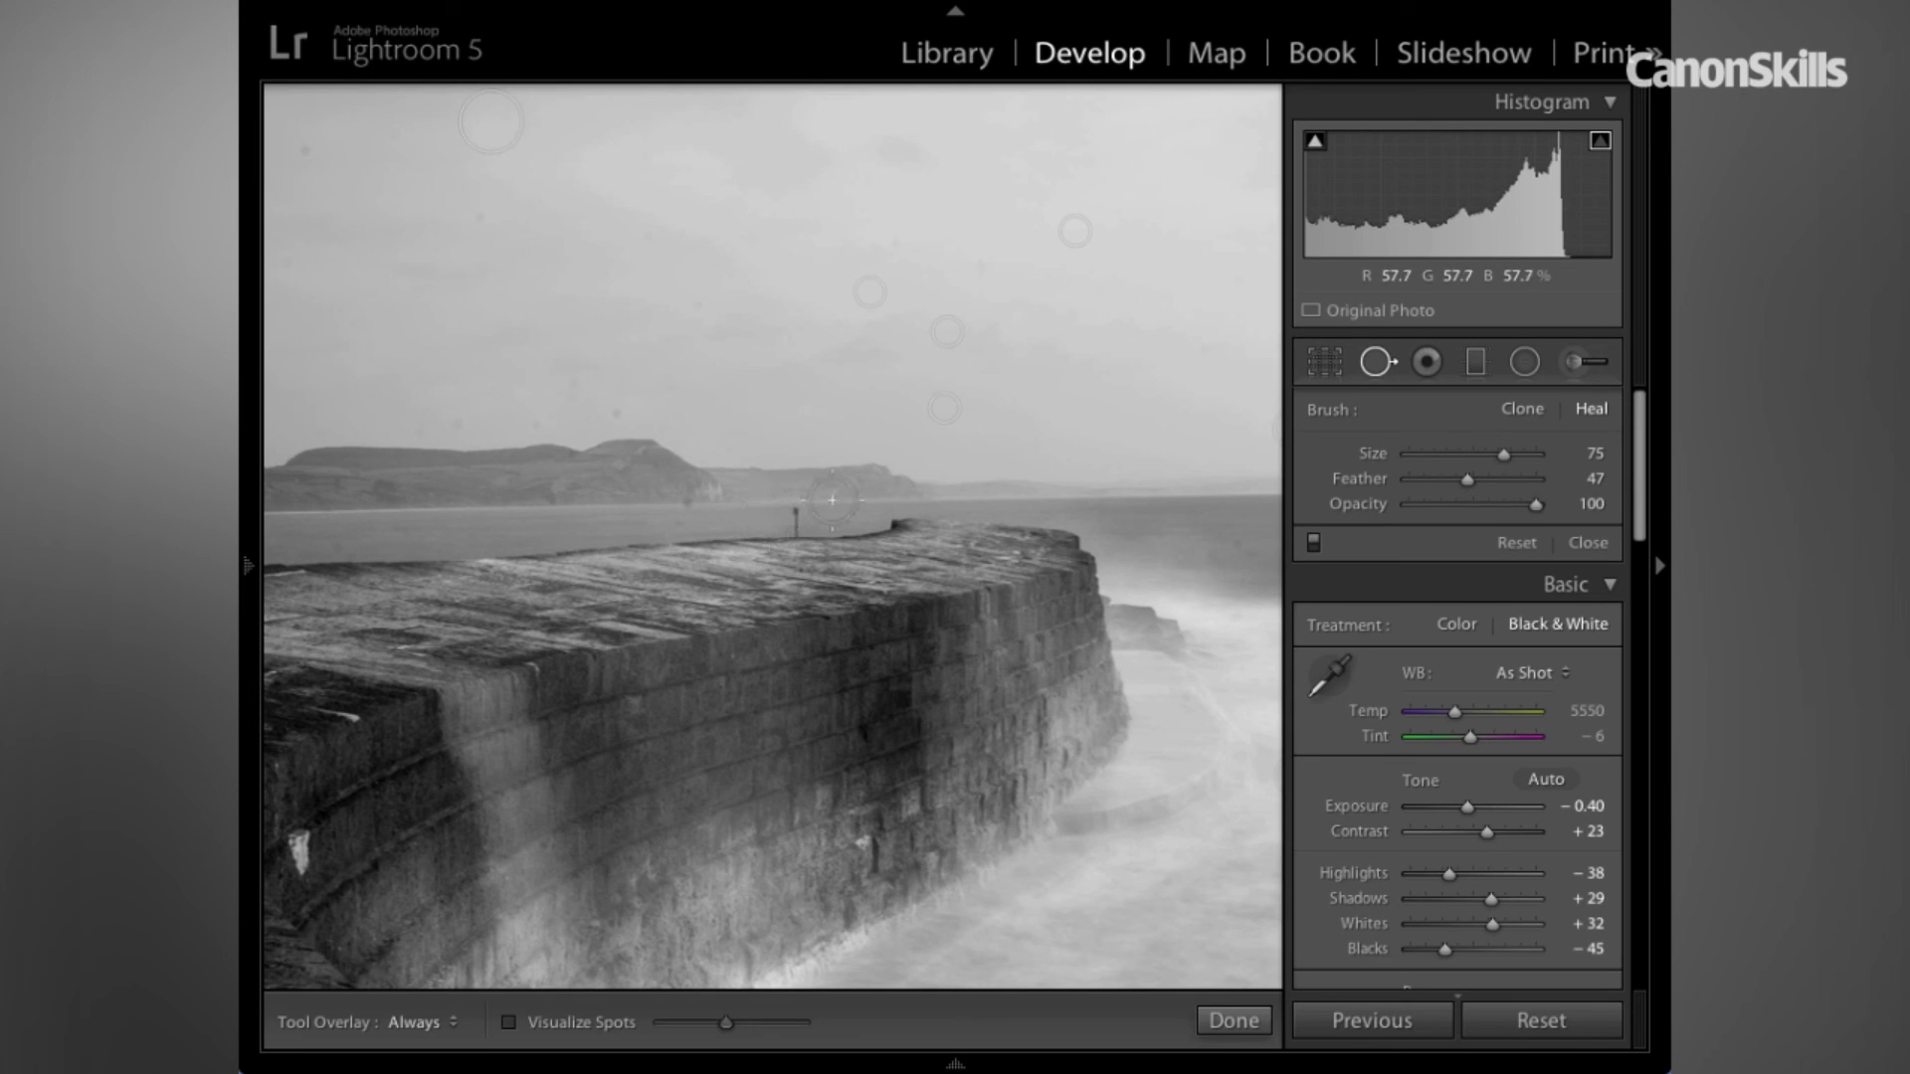
# Clone out the small post on top of the harbour wall, realign the clone source and reduce the spot to size 71.
pyautogui.click(1519, 412)
pyautogui.click(795, 525)
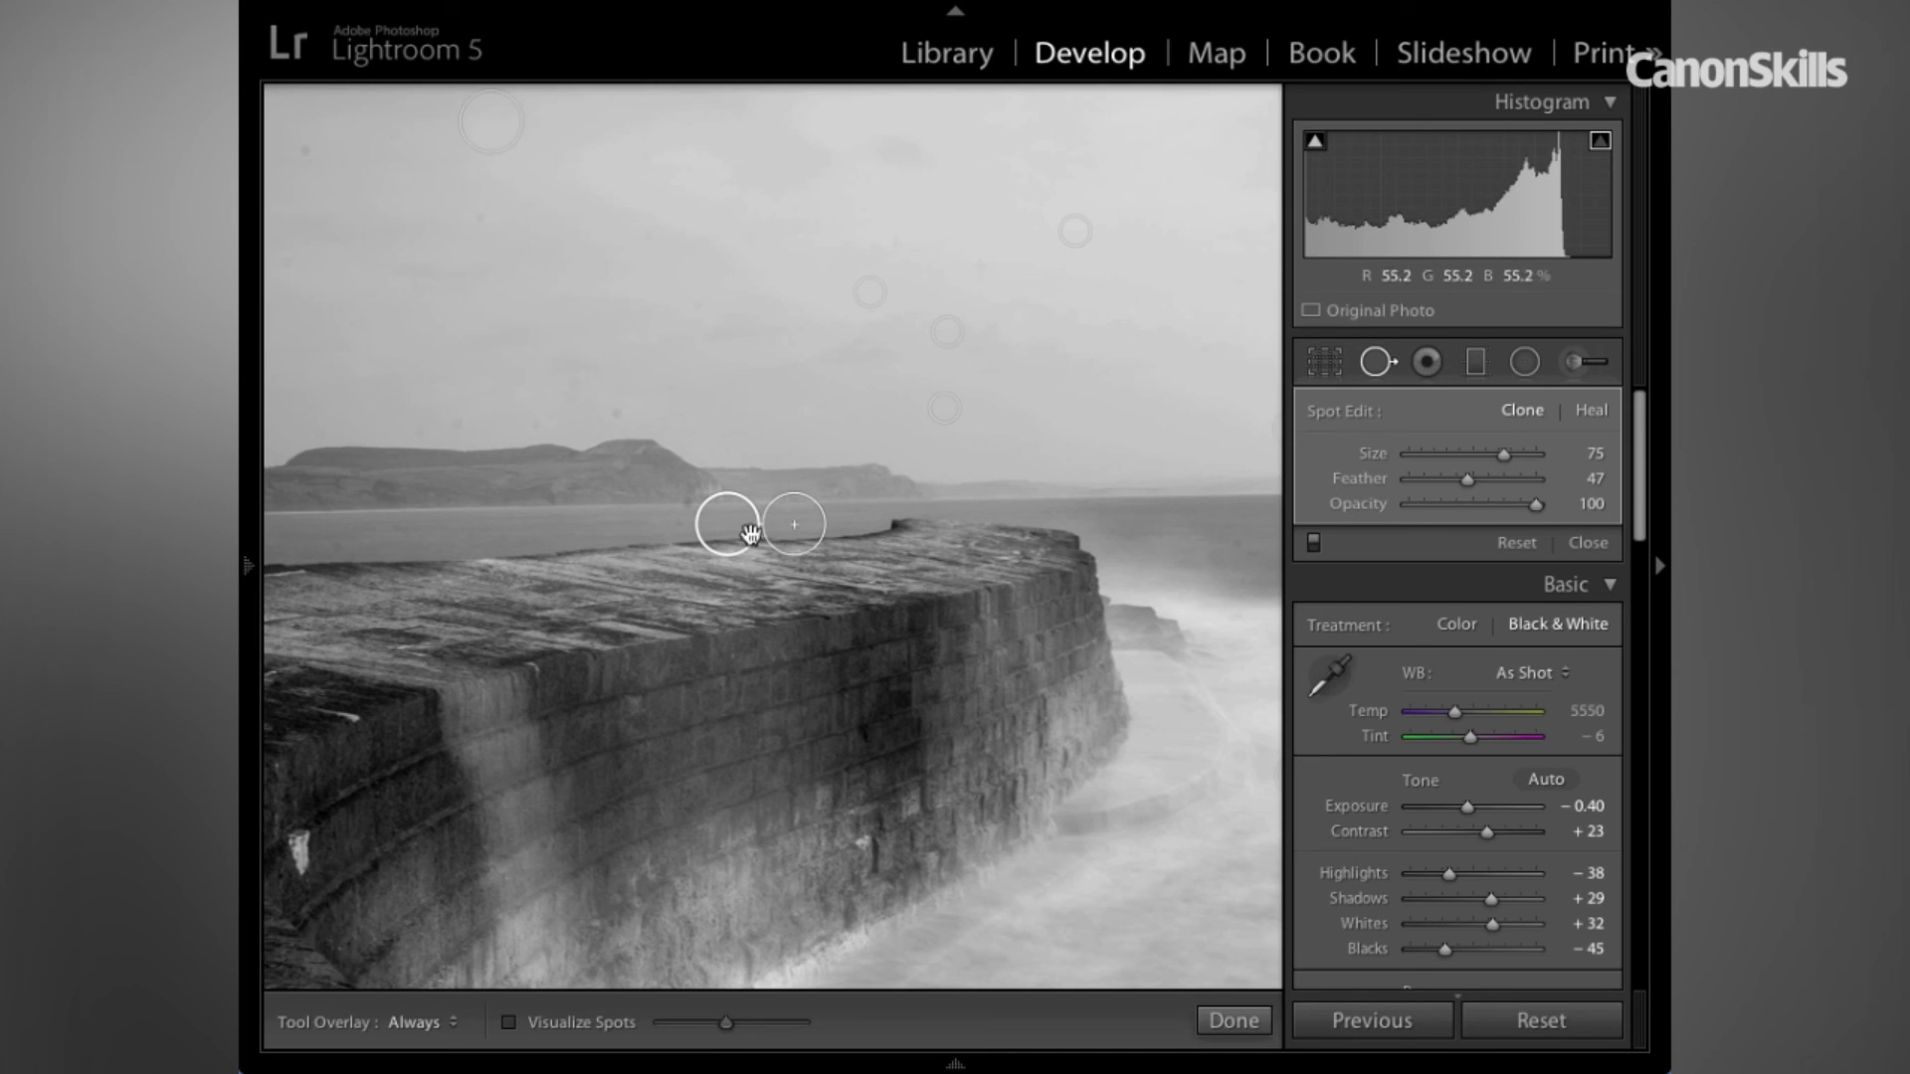
pyautogui.moveTo(732, 528)
pyautogui.mouseDown()
pyautogui.moveTo(713, 538)
pyautogui.moveTo(810, 533)
pyautogui.mouseUp()
pyautogui.scroll(-2, 801, 555)
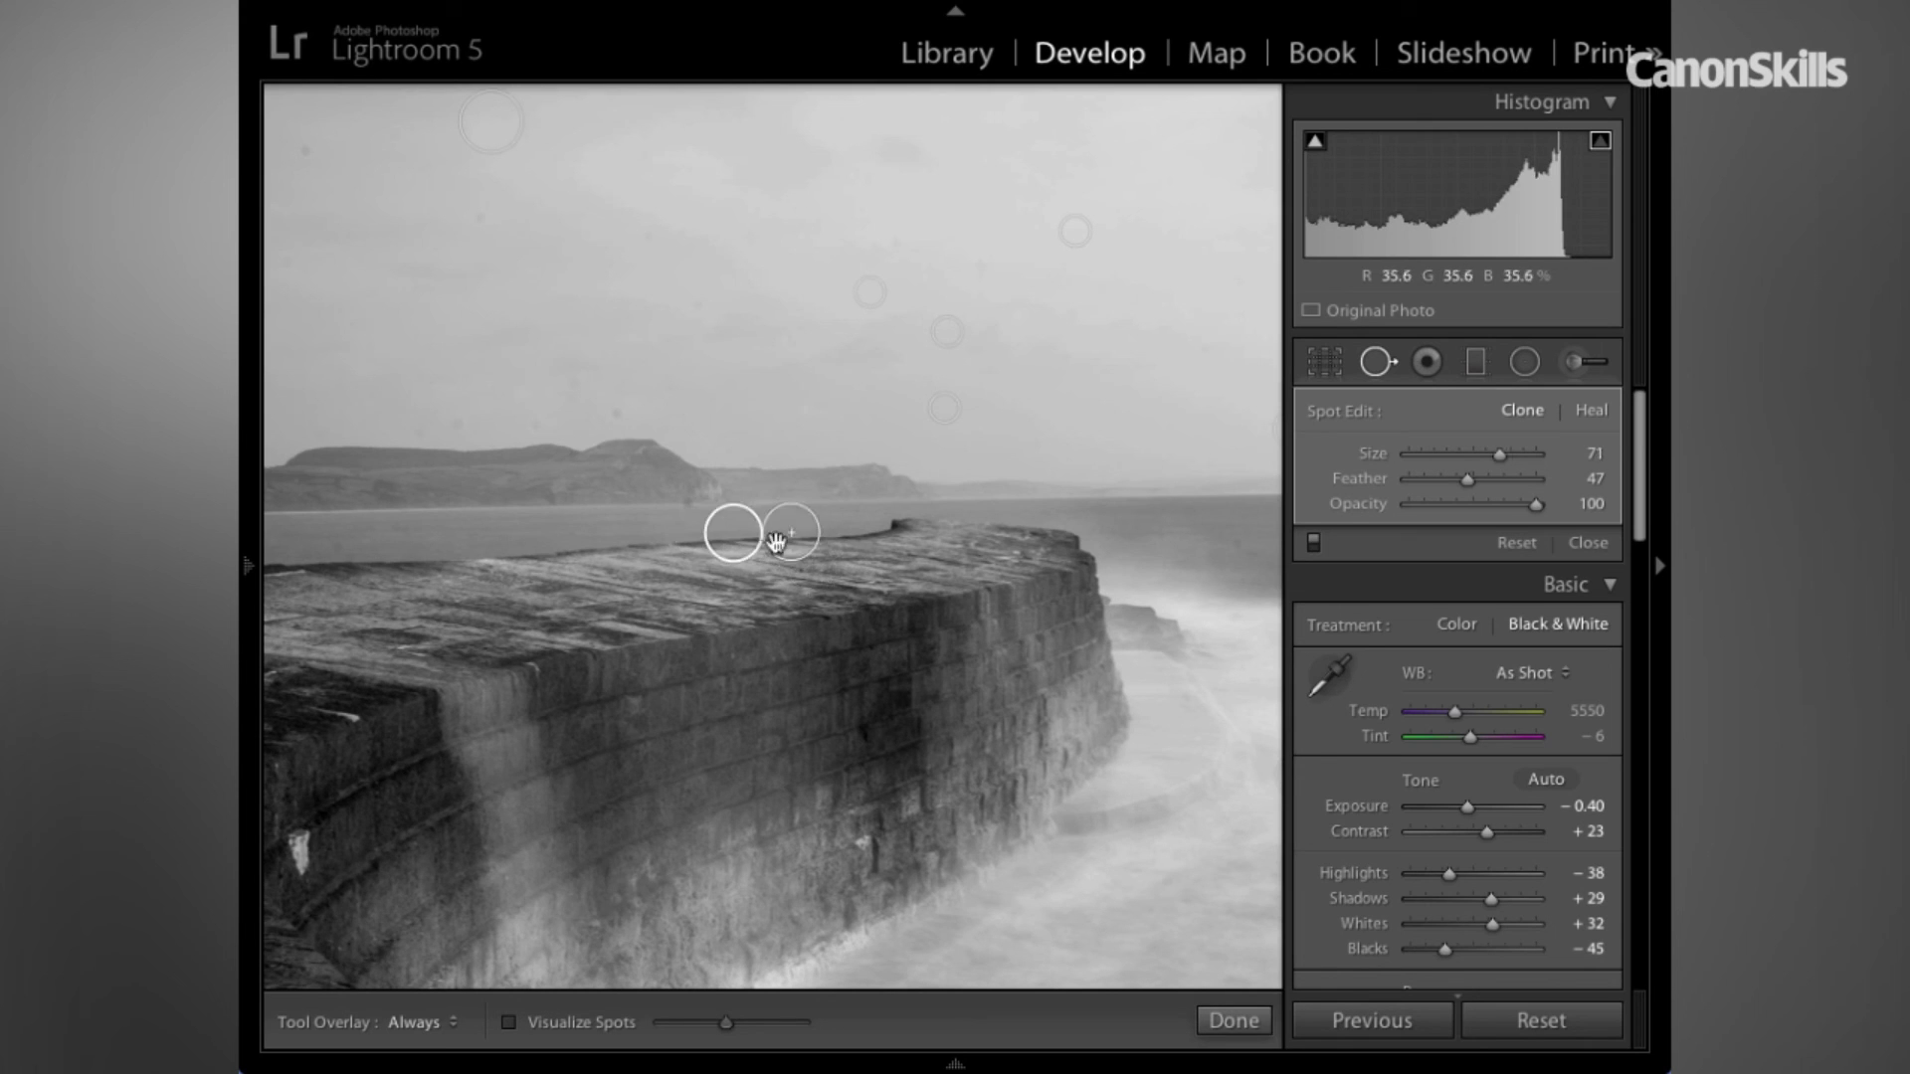
# Hide the spot overlays, fit the whole photo in view and finish the spot removal edit.
pyautogui.press('h')
pyautogui.press('z')
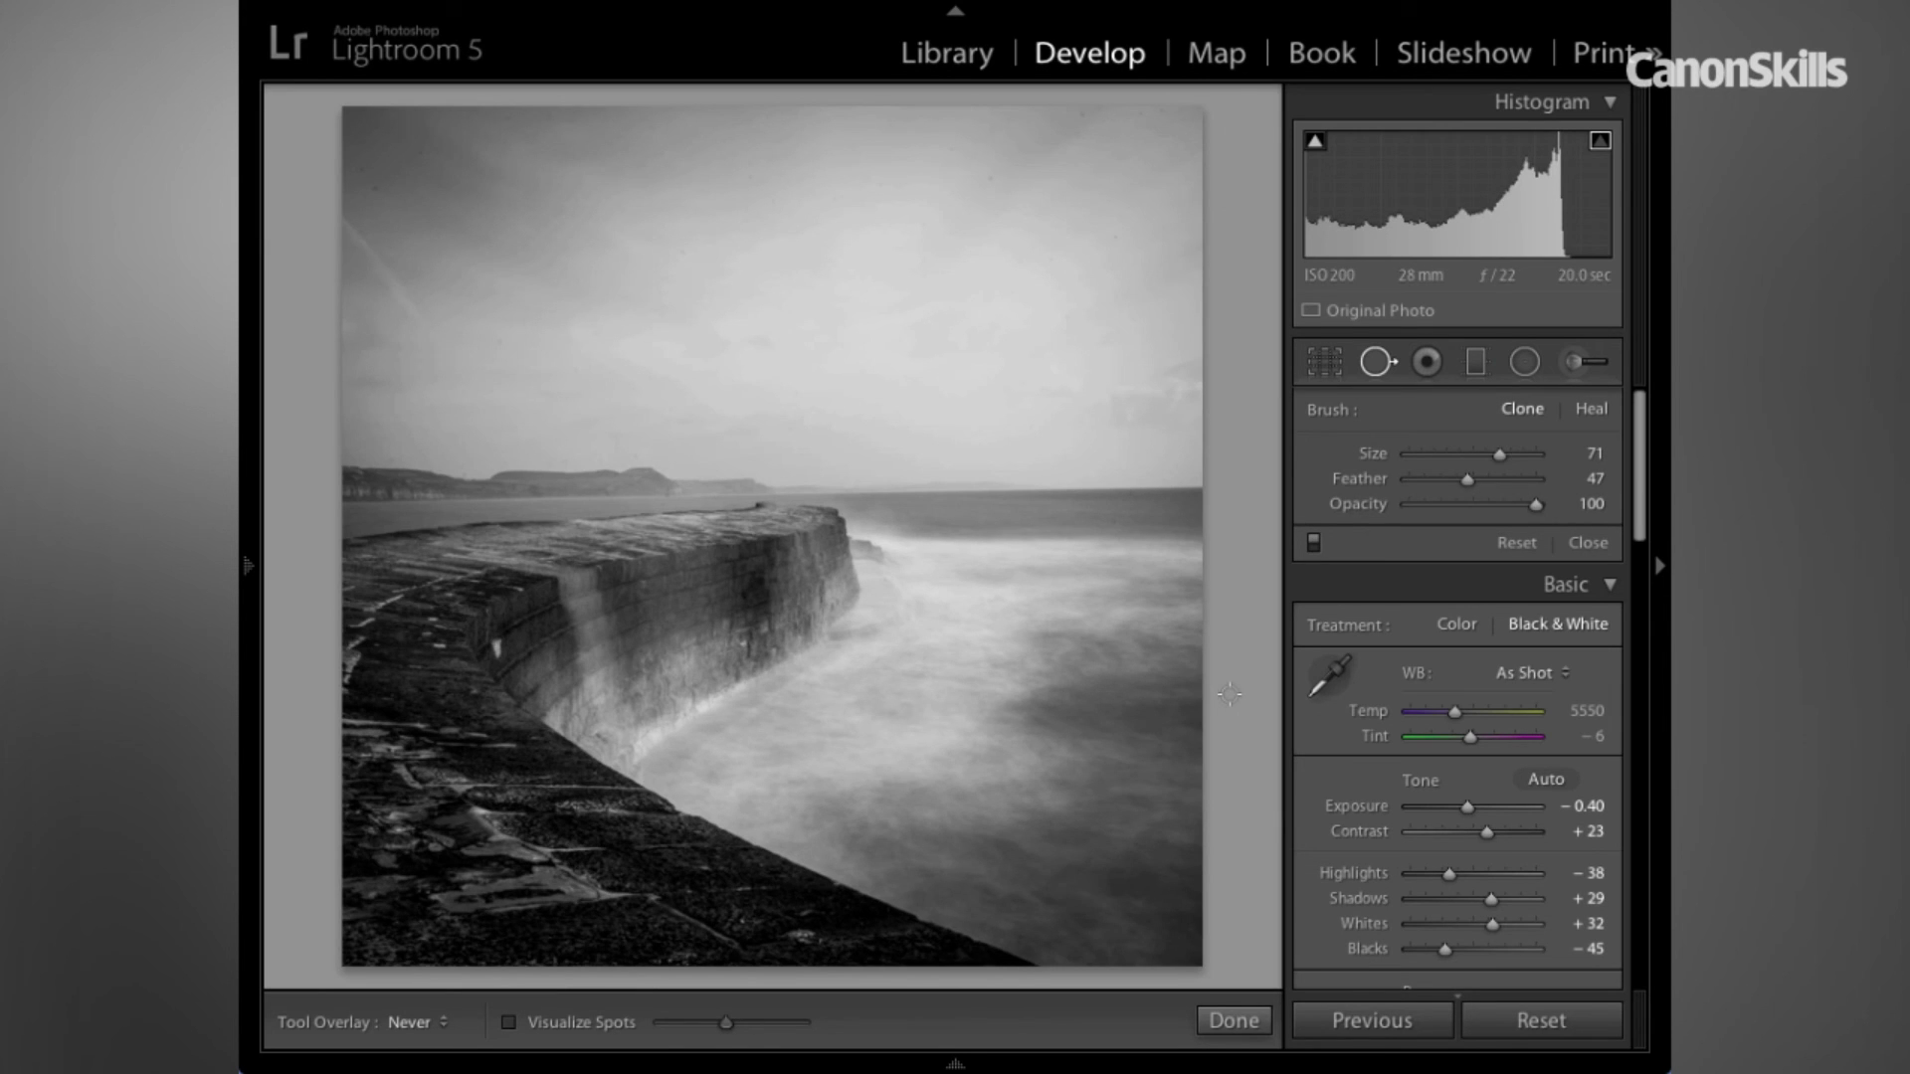
pyautogui.click(1243, 1019)
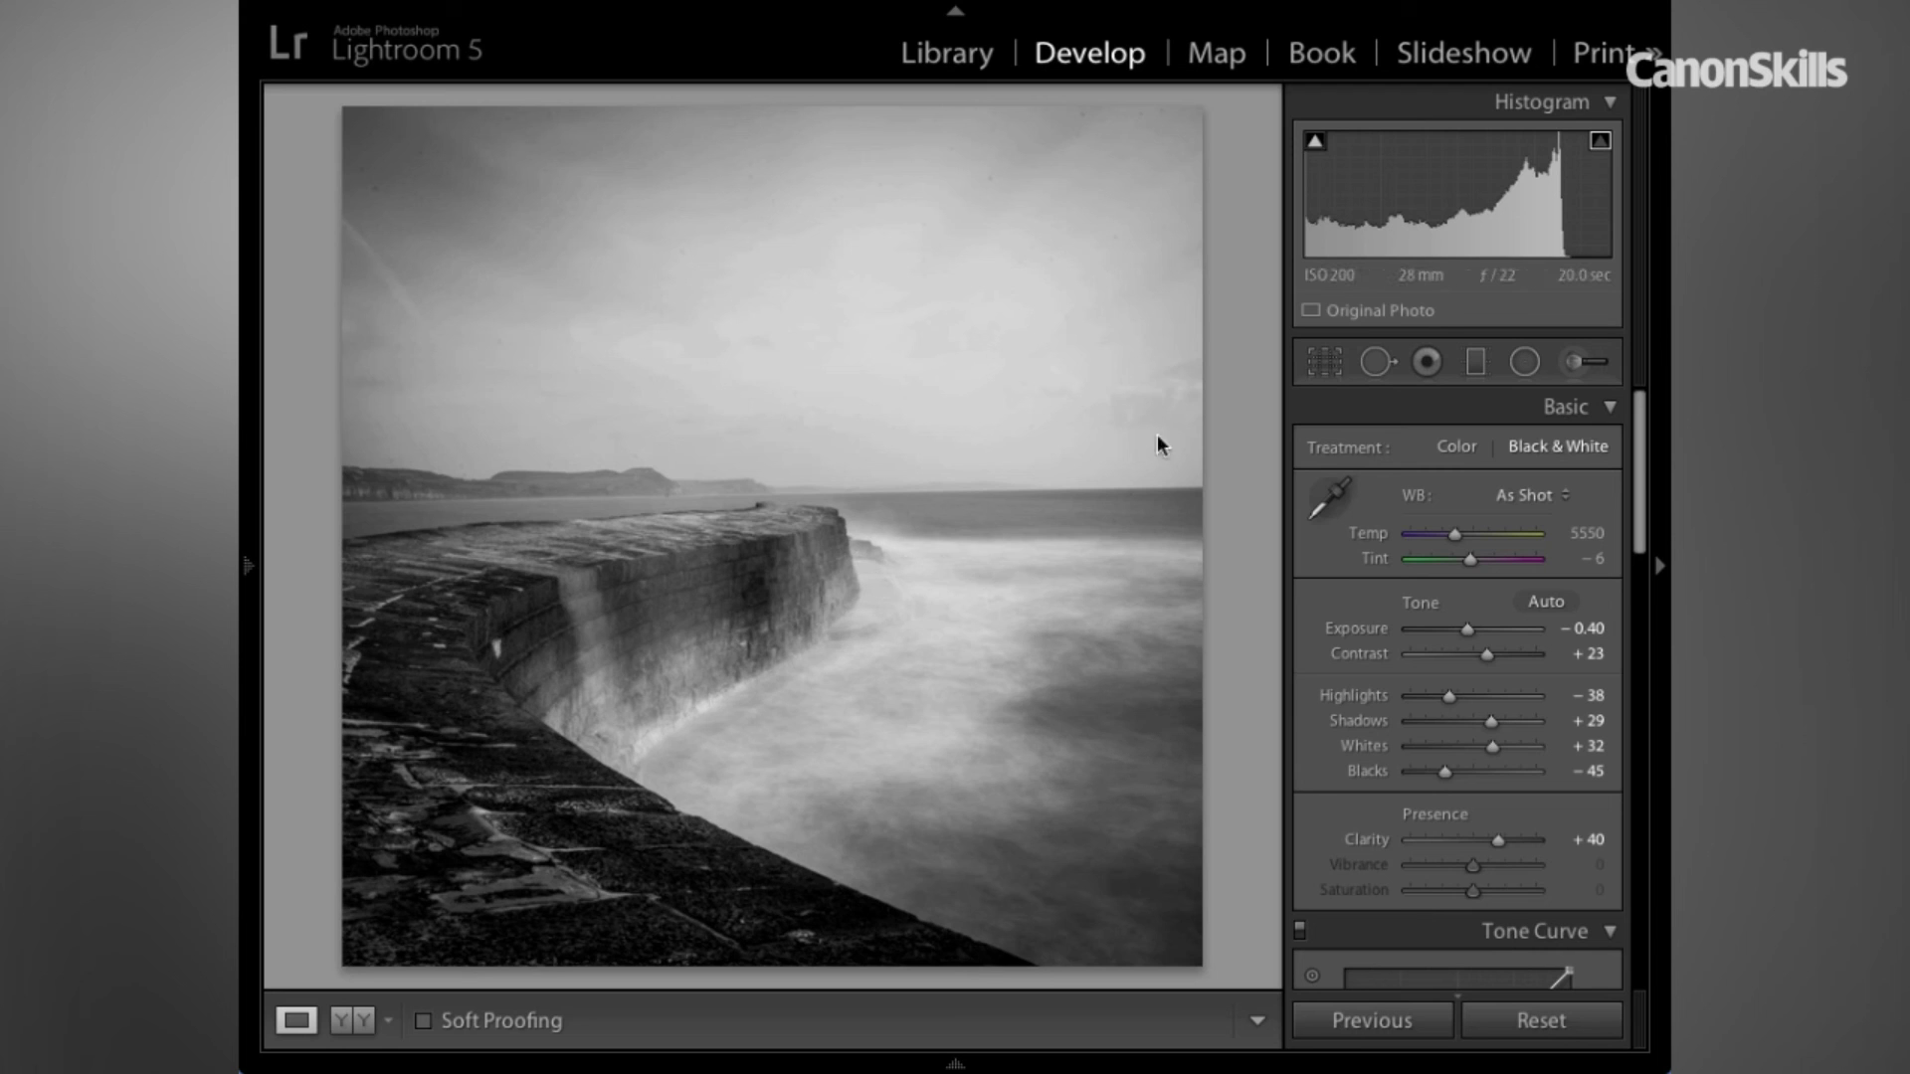
# Reactivate the Spot Removal tool and set the Tool Overlay to Never.
pyautogui.click(1376, 364)
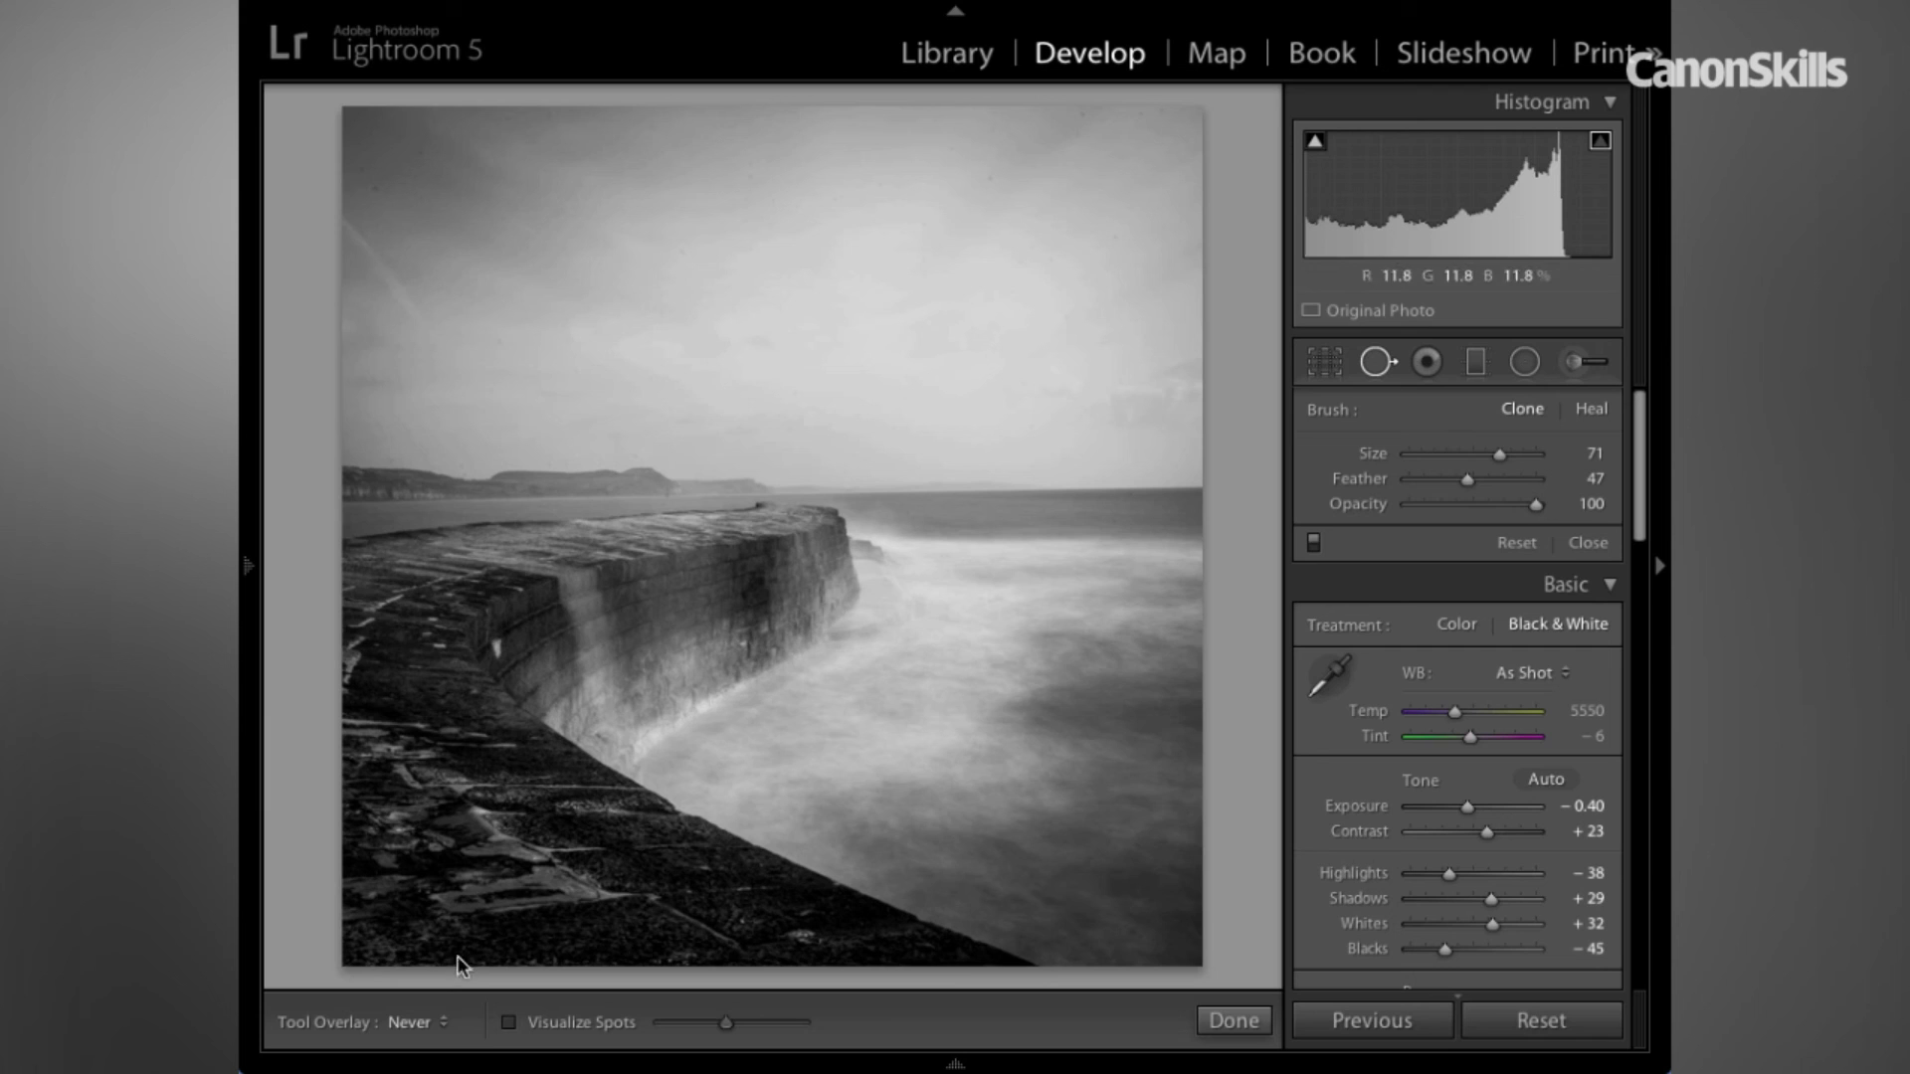
pyautogui.click(405, 1019)
pyautogui.click(438, 978)
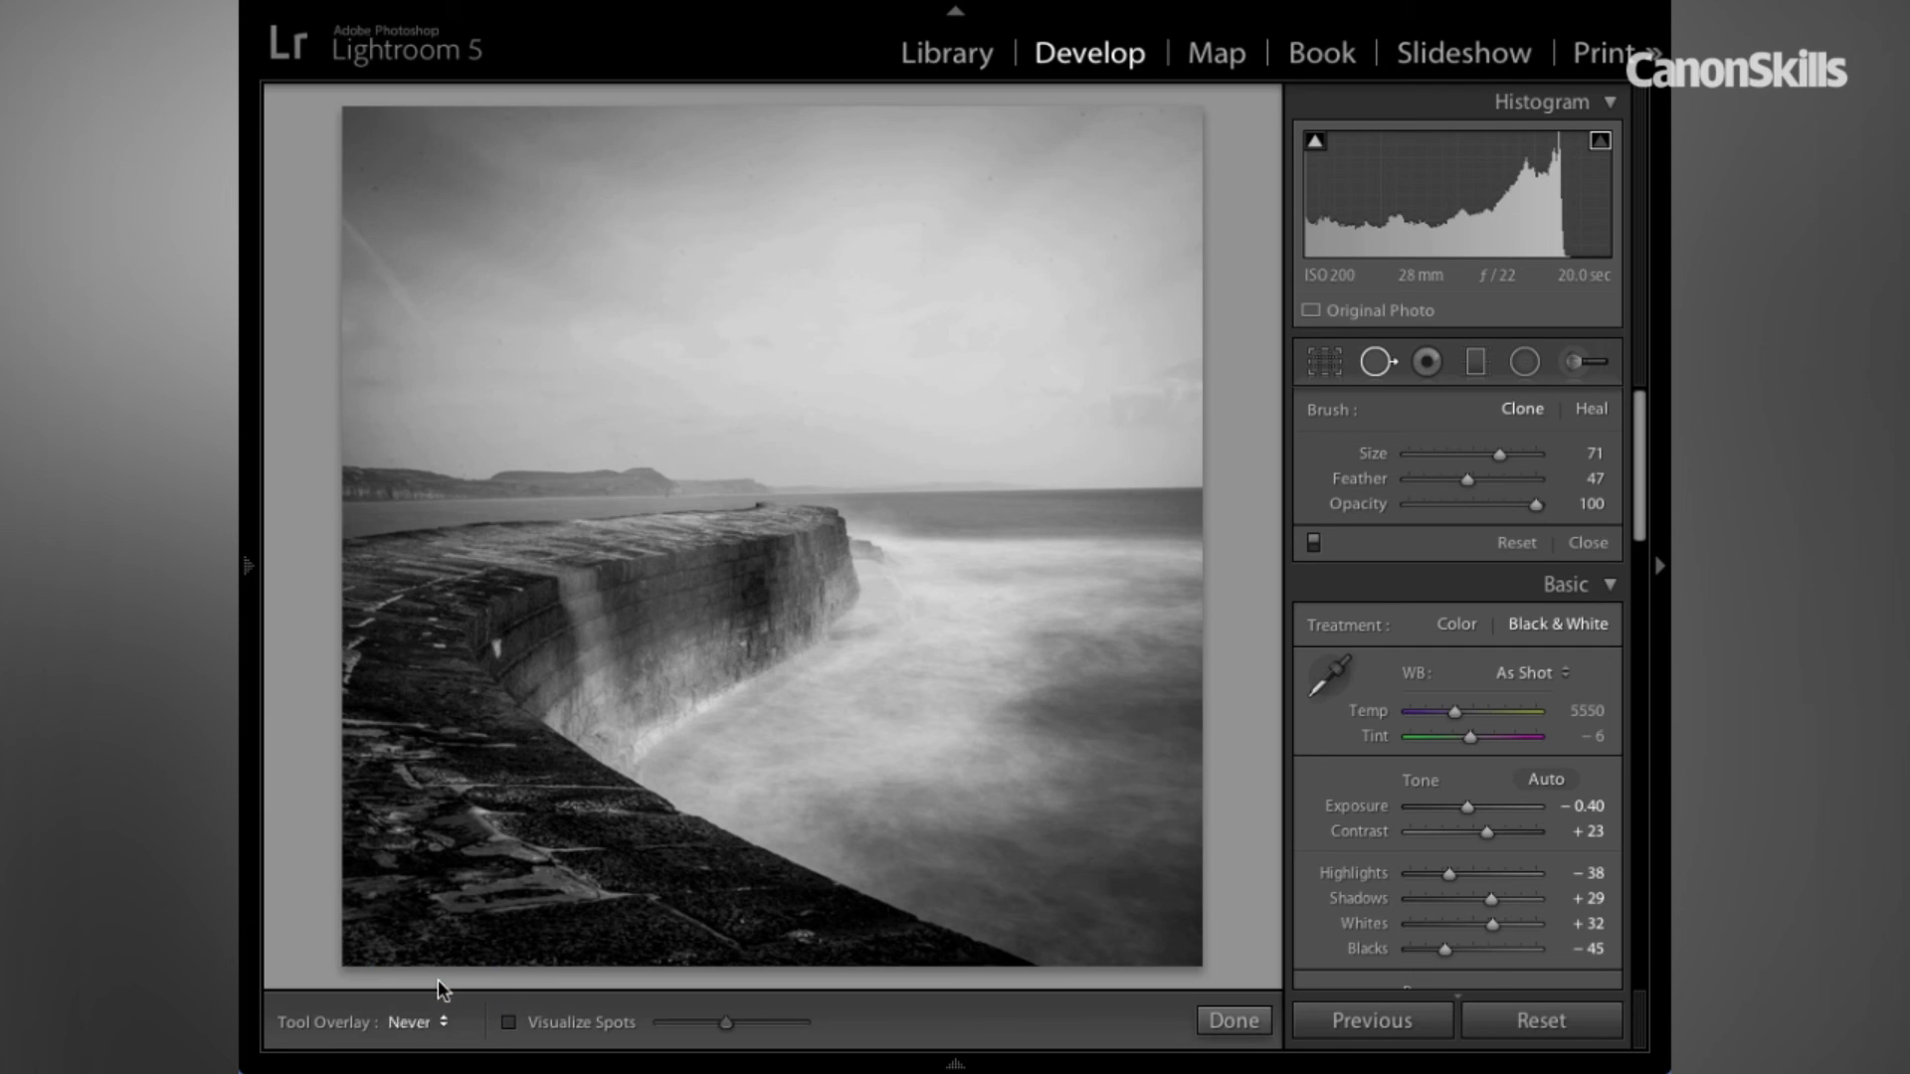